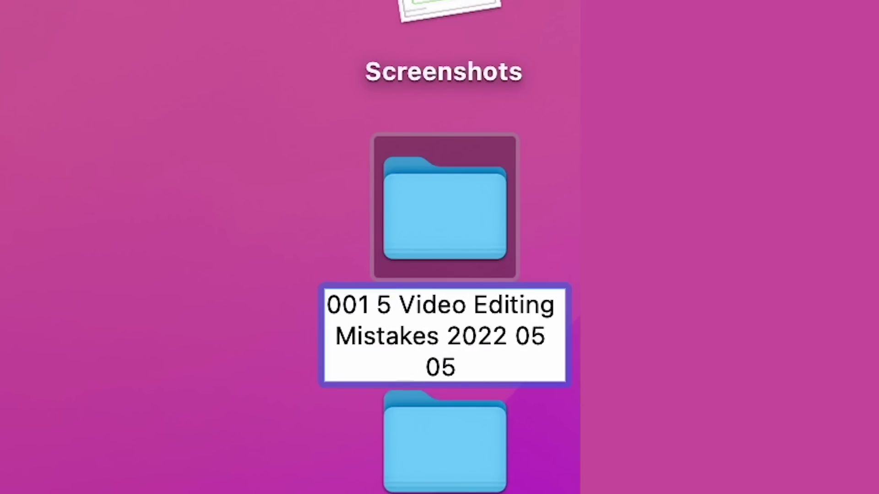
Confirm the name of the new folder
key("Return")
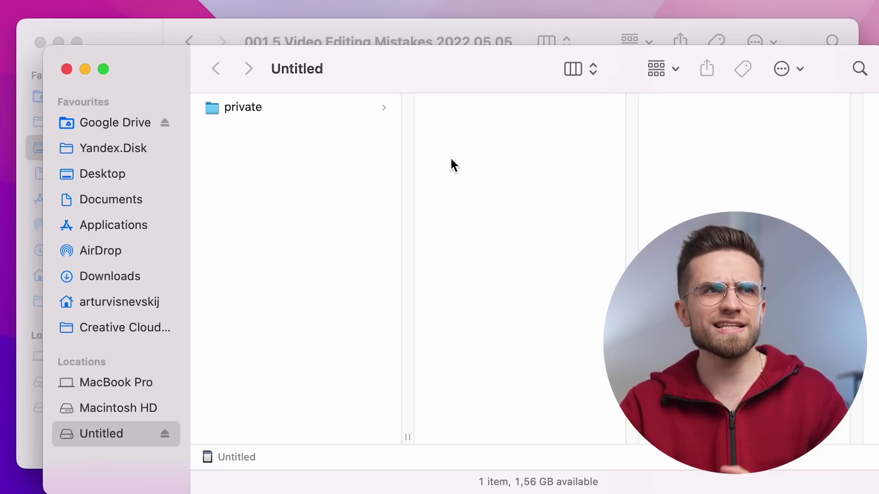
Copy the 22 FX MP4 clips, FX0284.MP4 onward, from the card into A Roll
left_click_drag(451, 72, 752, 339)
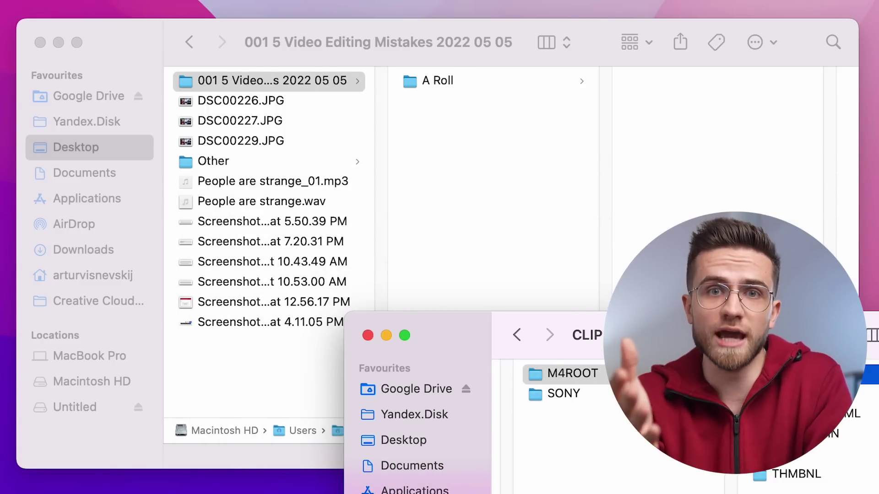
left_click_drag(764, 210, 712, 202)
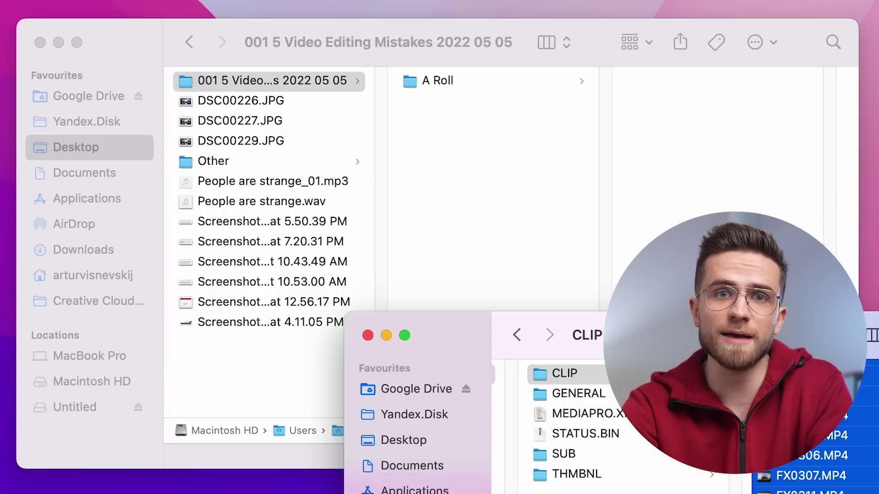
left_click(721, 135)
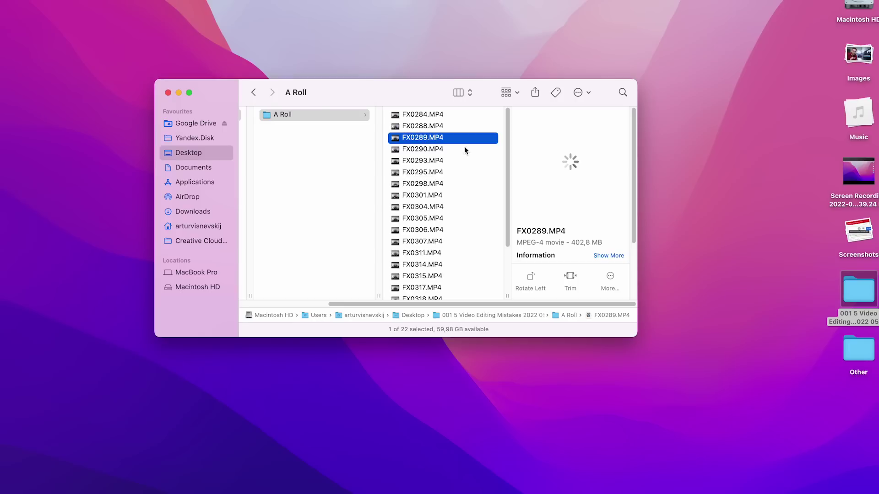
Preview the FX0295.MP4 clip full-size with Quick Look, skipping ahead to 00:42
left_click(399, 175)
key("space")
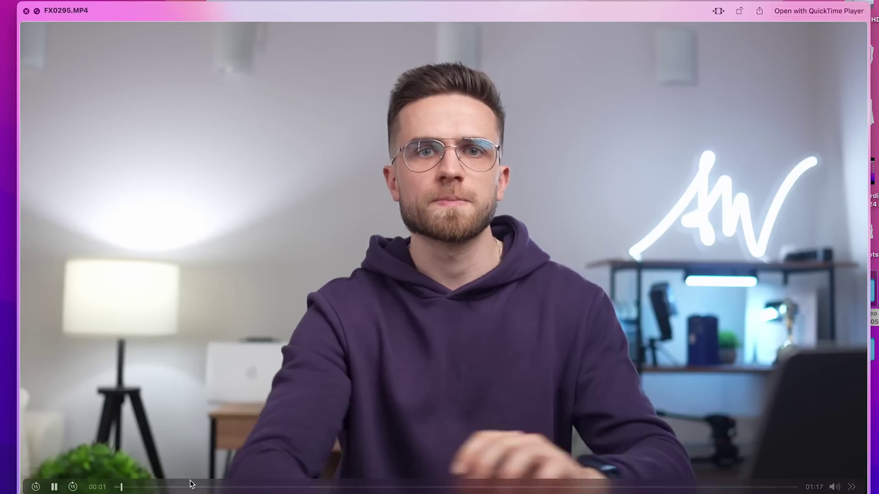
left_click_drag(190, 487, 790, 486)
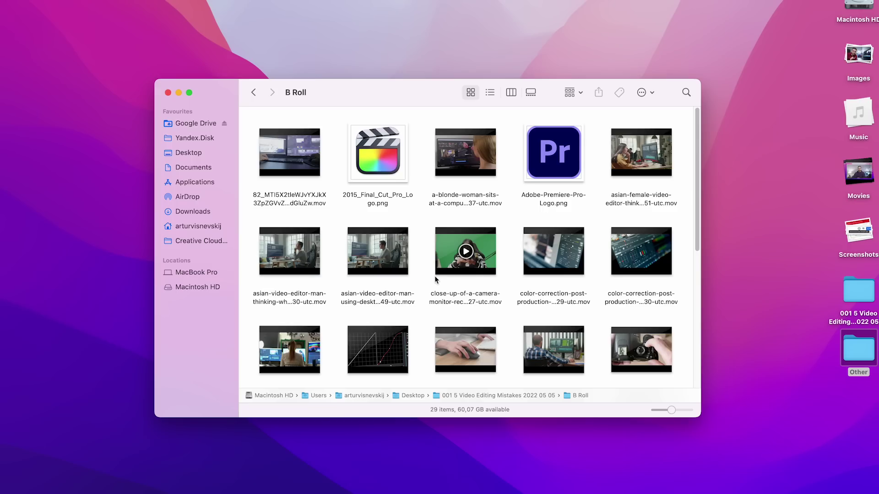
Preview the graphic-designer B-roll clip to 00:06, then select the video-and-photo-editing clip
scroll(438, 258, "down", 5)
scroll(438, 259, "down", 1)
left_click(443, 231)
key("space")
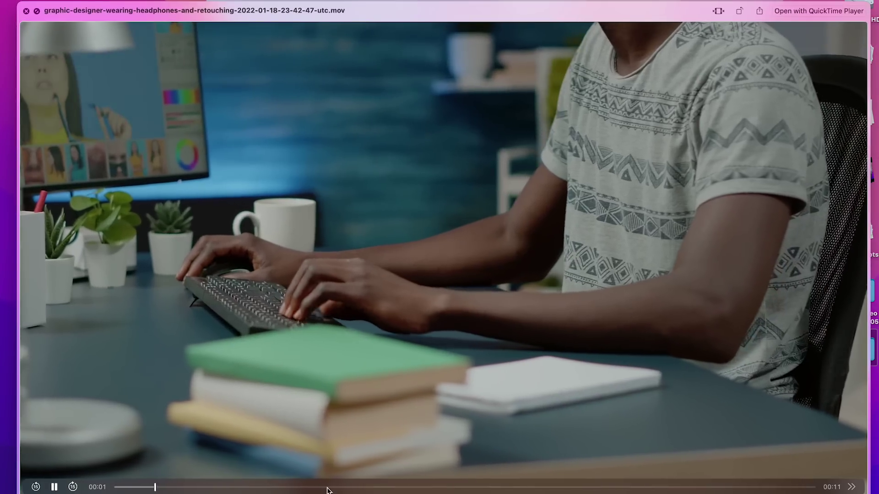
left_click(412, 487)
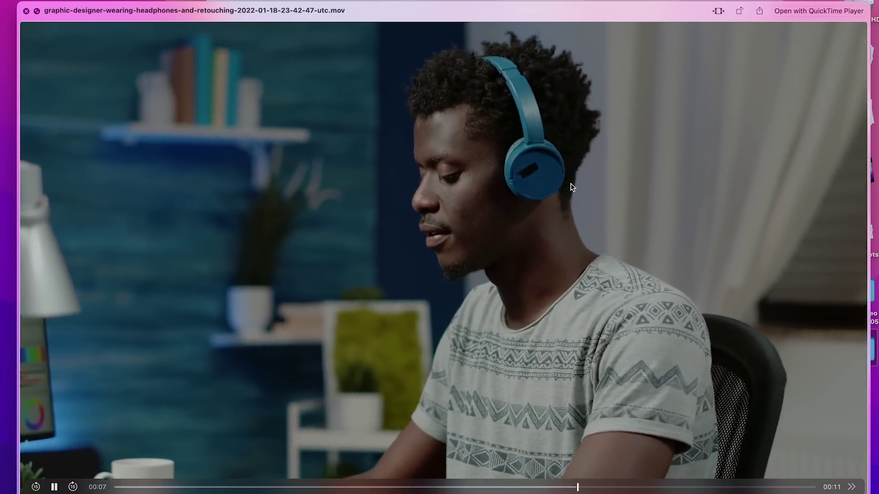
key("space")
scroll(506, 210, "down", 3)
left_click(493, 246)
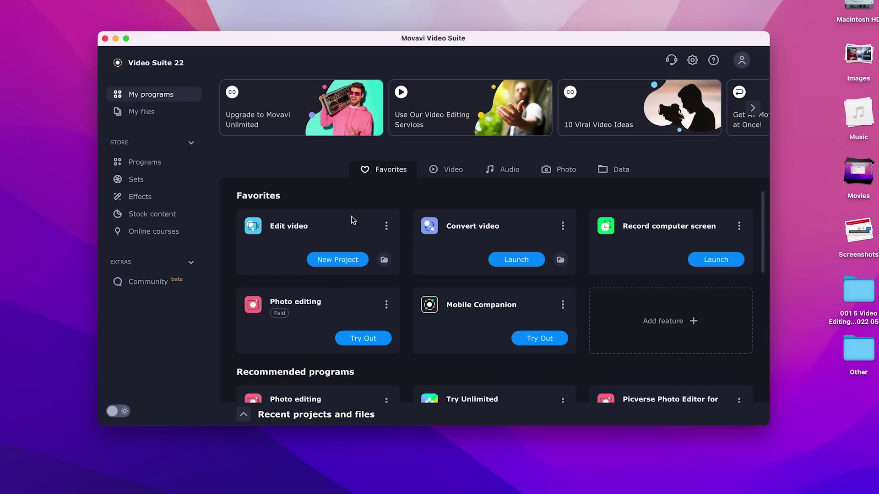
Start a new project from the Edit video card's New Project button
left_click(340, 260)
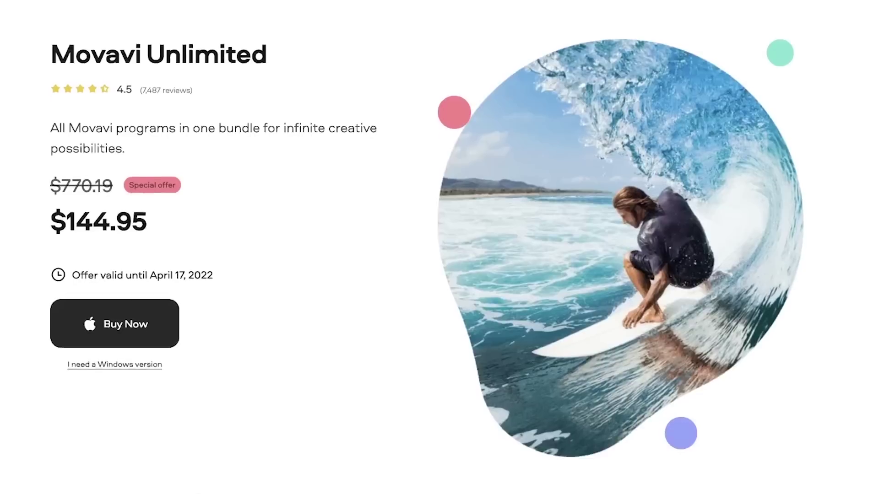
Scroll through the Movavi Unlimited page's video, screen-recording and photo tool sections
scroll(439, 247, "down", 15)
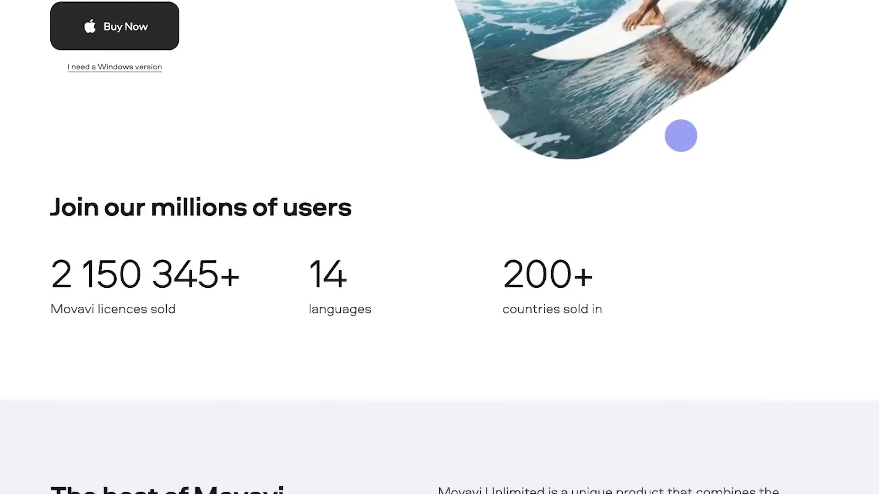
scroll(439, 247, "down", 6)
scroll(439, 247, "up", 3)
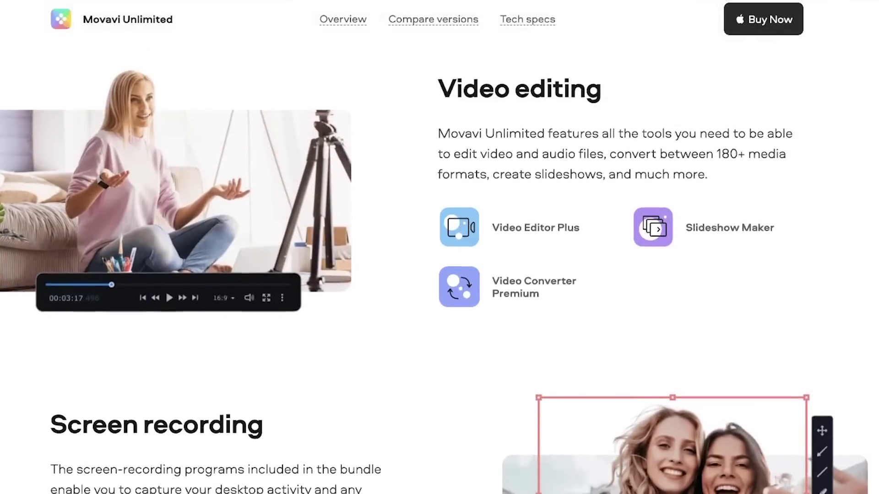
scroll(439, 247, "down", 6)
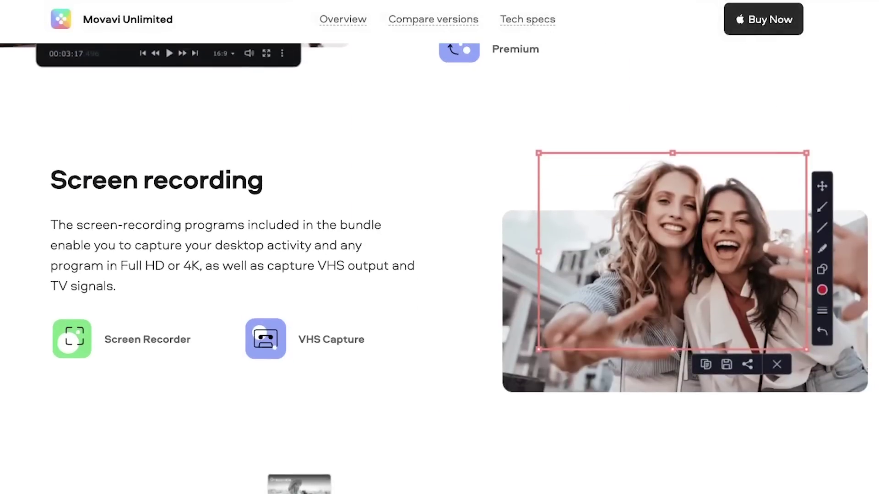
scroll(440, 247, "down", 7)
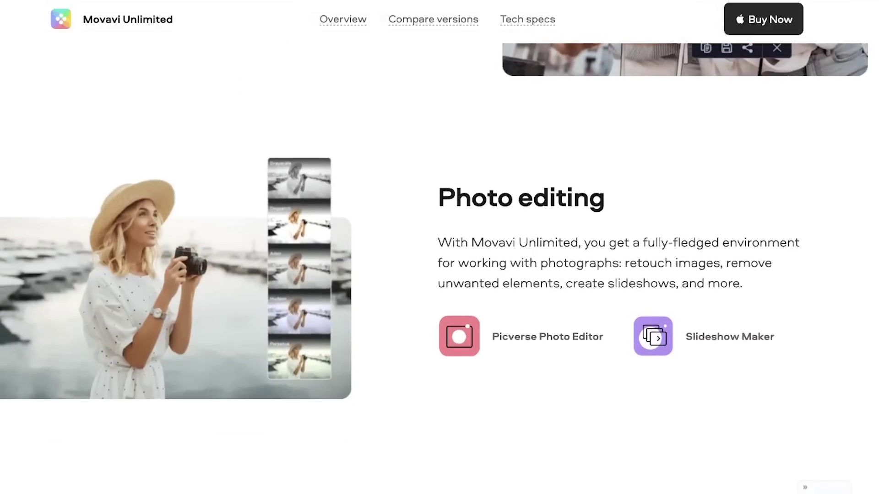
scroll(439, 248, "down", 7)
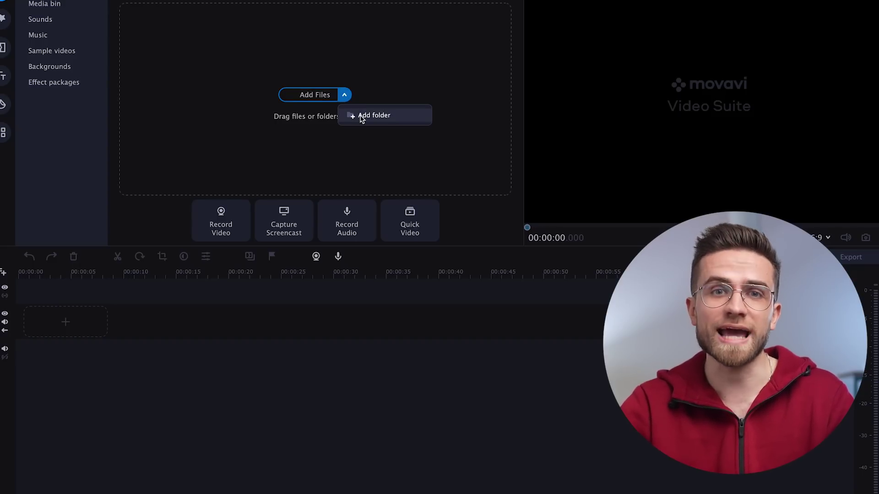
Import the whole project folder into the media bin with Add folder
left_click(371, 115)
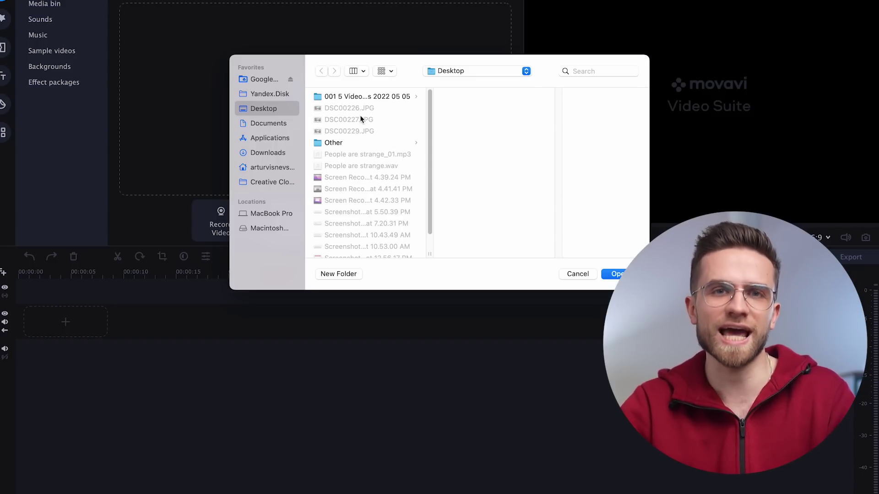
left_click(375, 96)
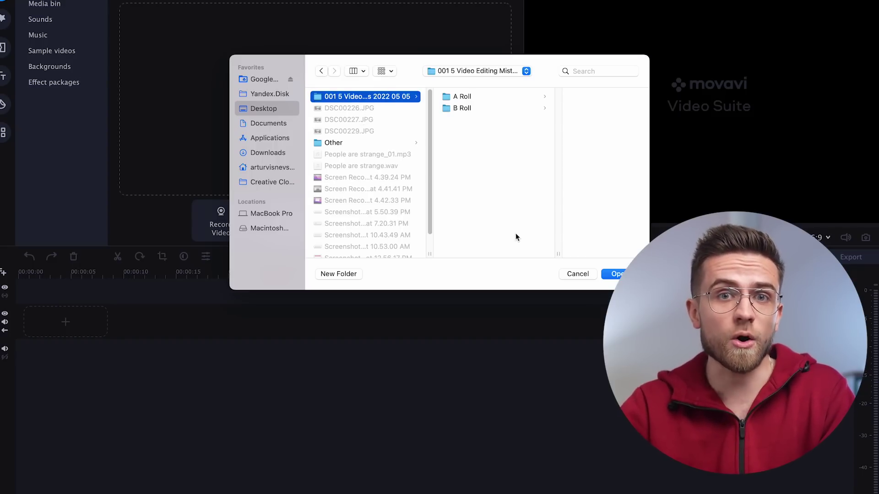
left_click(614, 274)
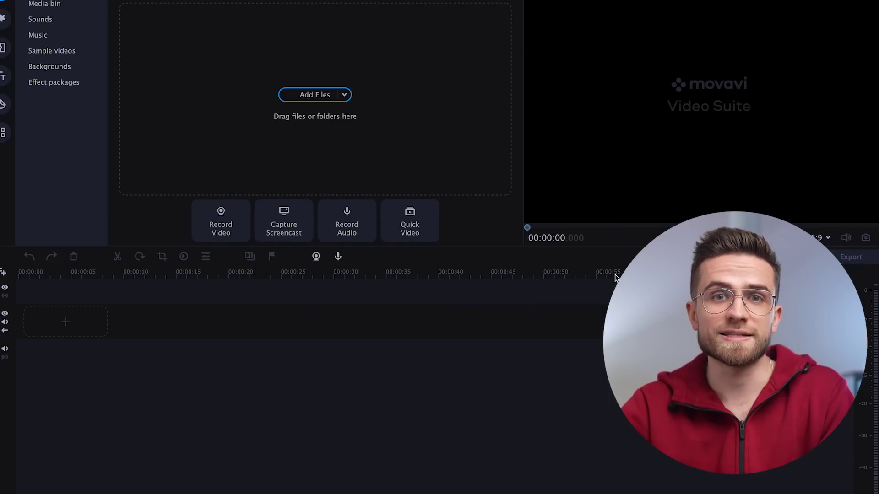
Place the FX0284 clip onto the timeline track
scroll(396, 130, "down", 5)
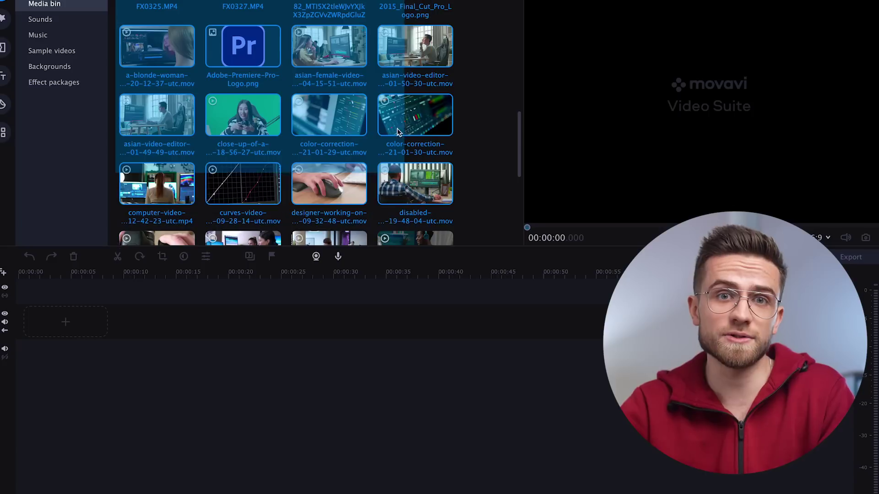
scroll(396, 132, "up", 5)
left_click_drag(157, 26, 47, 324)
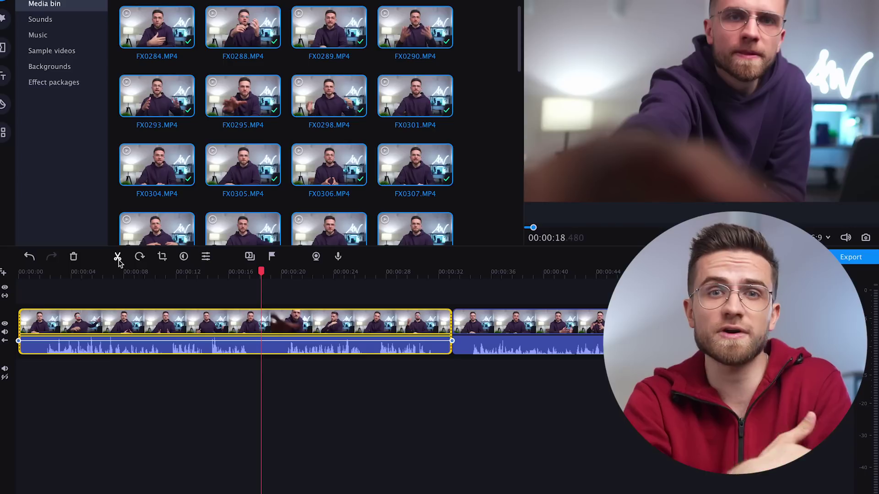
Undo the accidental split and cut the clip at about 17.7 seconds instead
left_click(118, 255)
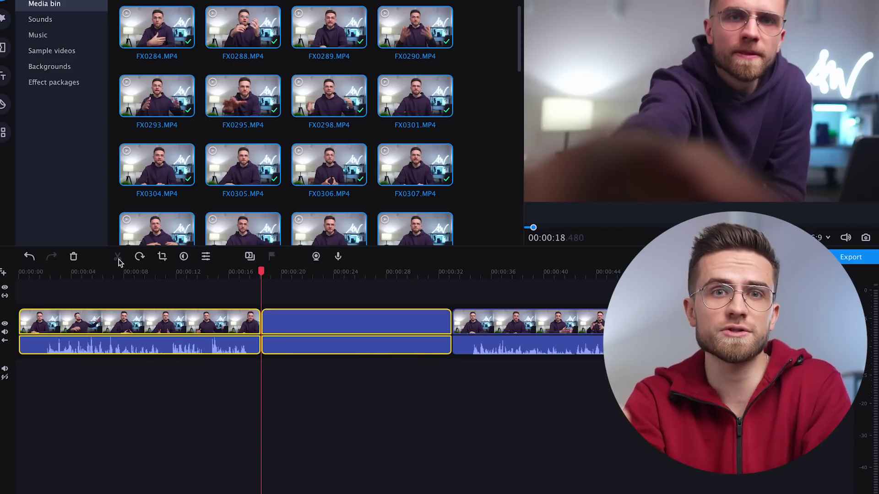
key("ctrl+z")
left_click_drag(260, 271, 250, 271)
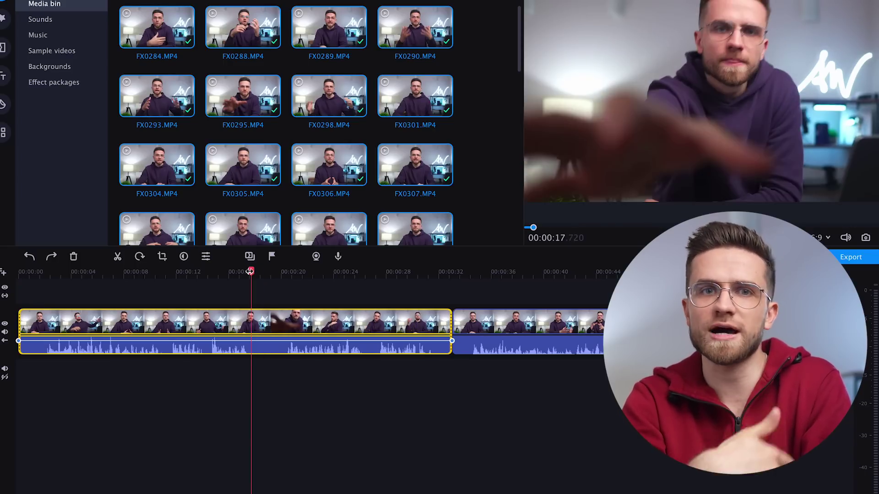
key("super+b")
left_click_drag(250, 271, 281, 272)
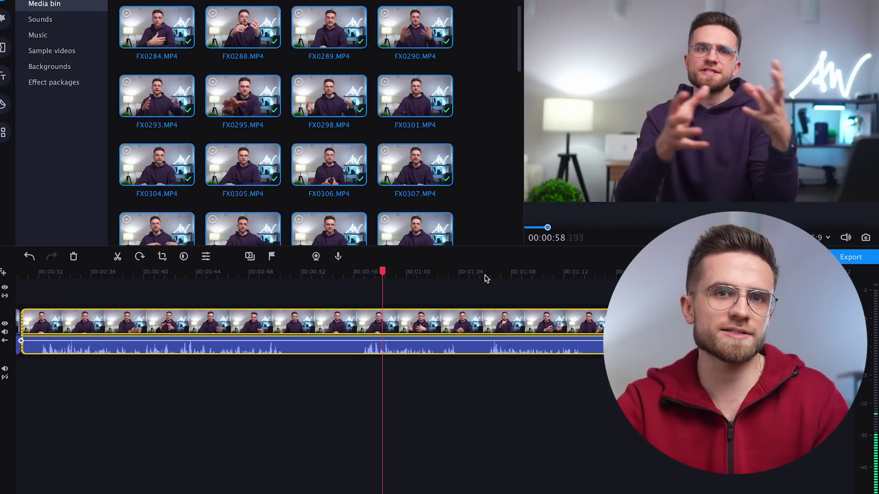
Split the clip at 0:50.840 and select the middle clip between the cuts
left_click(484, 274)
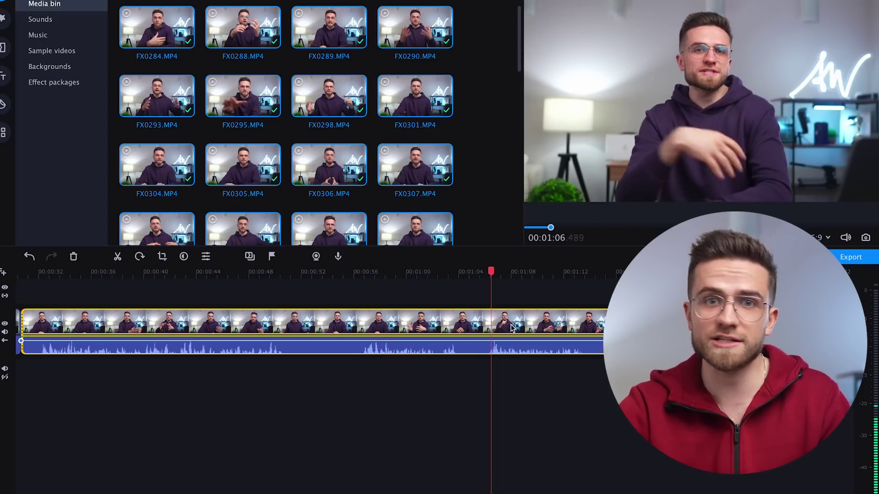
left_click(362, 273)
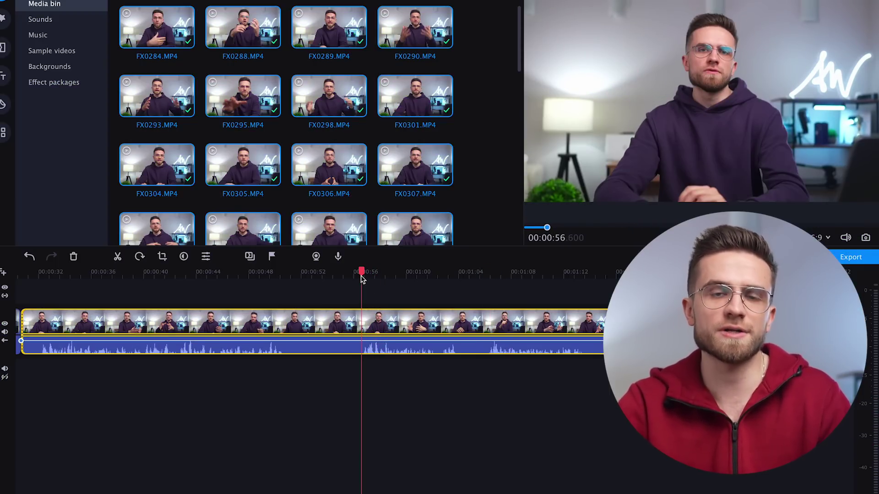
left_click(288, 279)
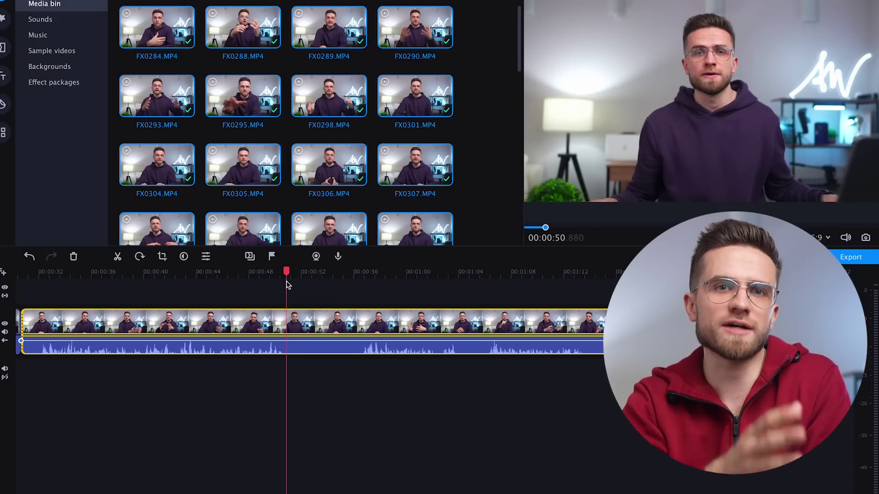
key("ctrl+b")
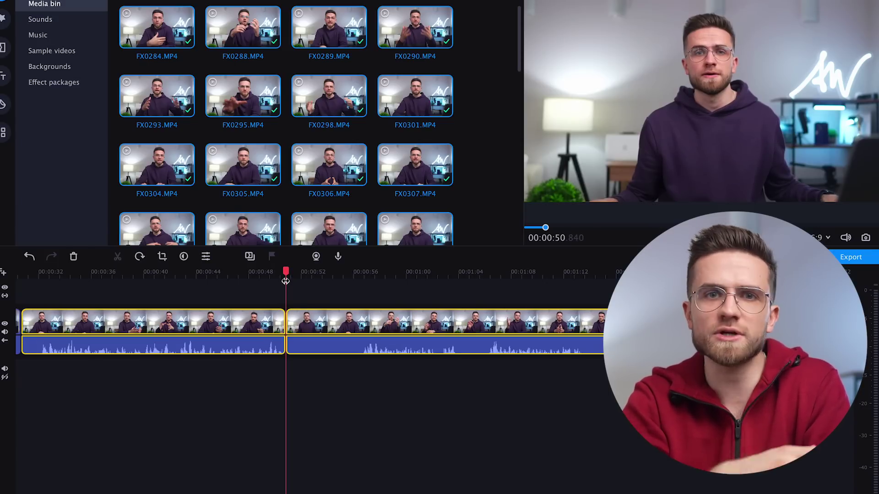
left_click(486, 273)
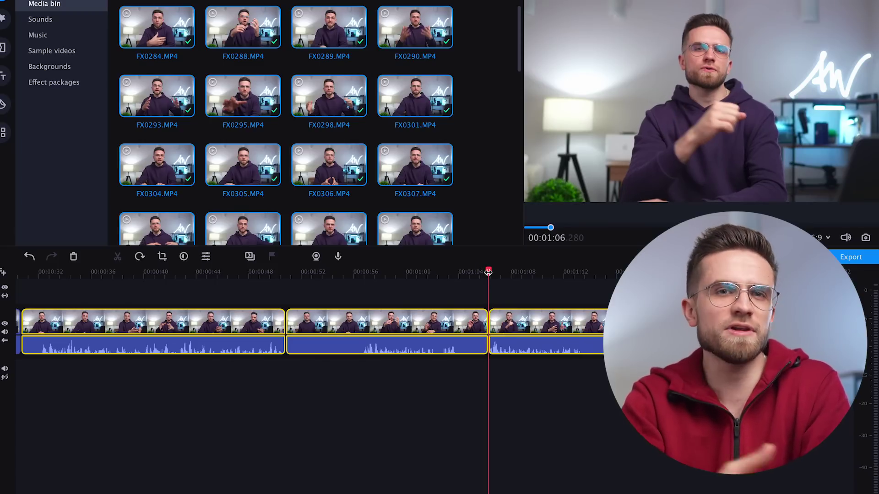
left_click(469, 393)
left_click(434, 311)
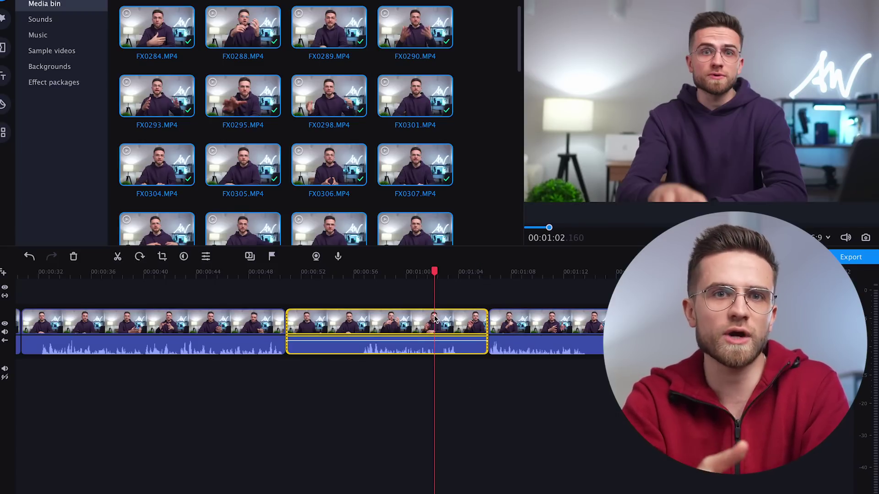
left_click(295, 273)
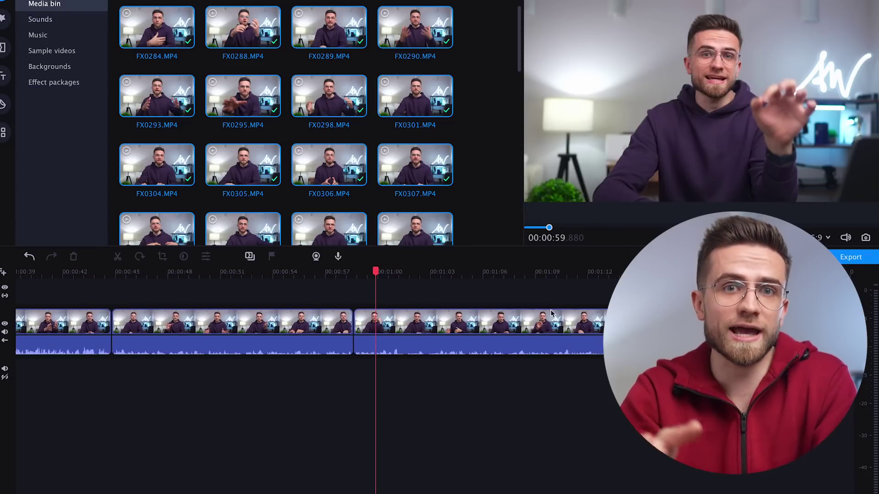
left_click_drag(554, 273, 605, 277)
left_click(478, 322)
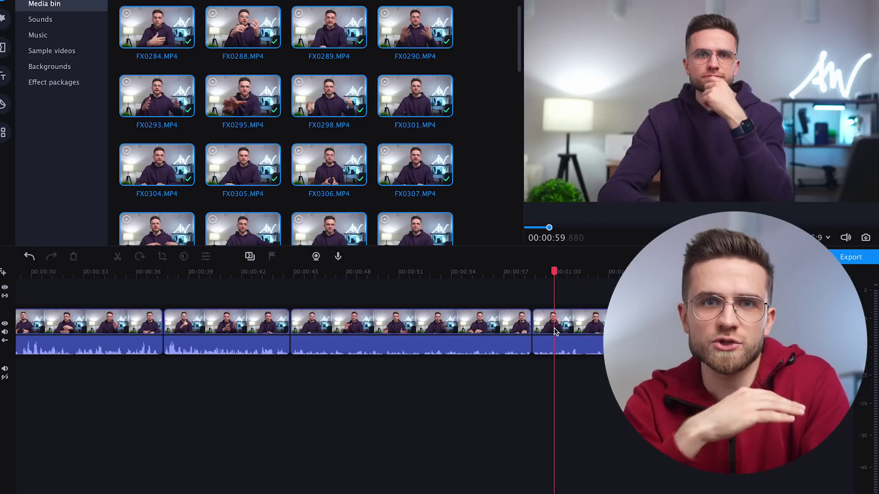
scroll(554, 332, "right", 5)
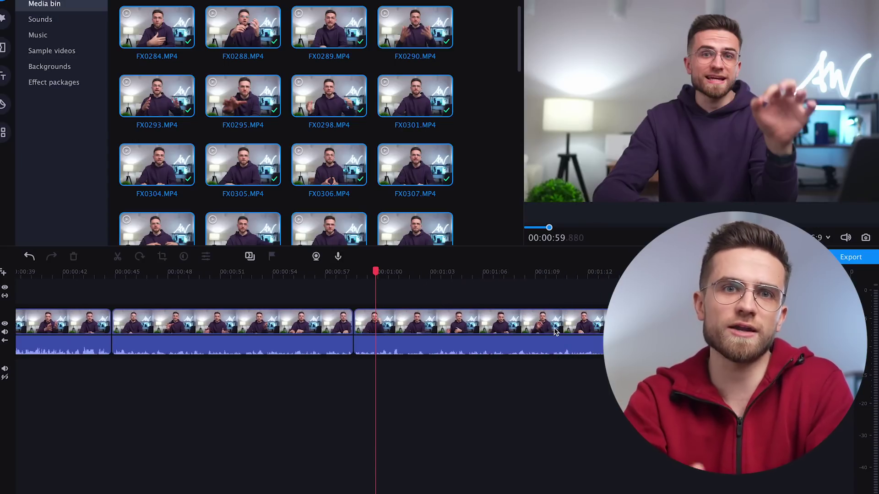
Review the takes around 01:12–01:14, selecting the third and then the last clip
left_click_drag(554, 274, 604, 274)
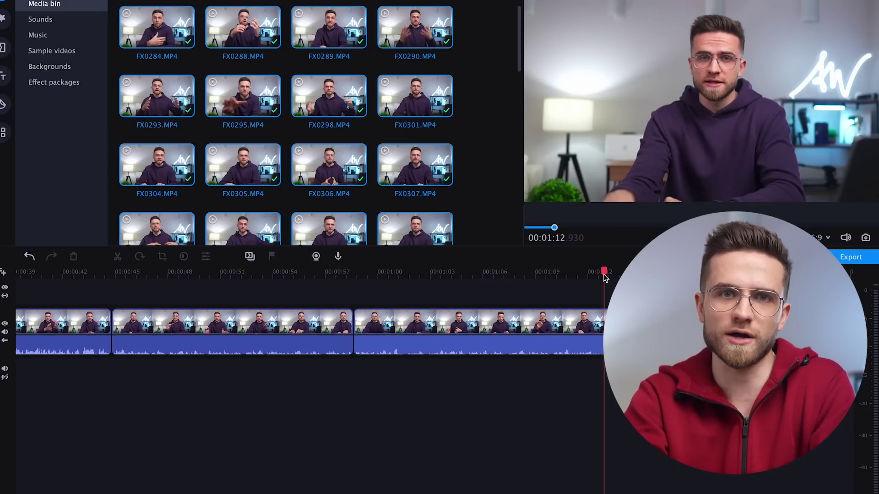
left_click(721, 322)
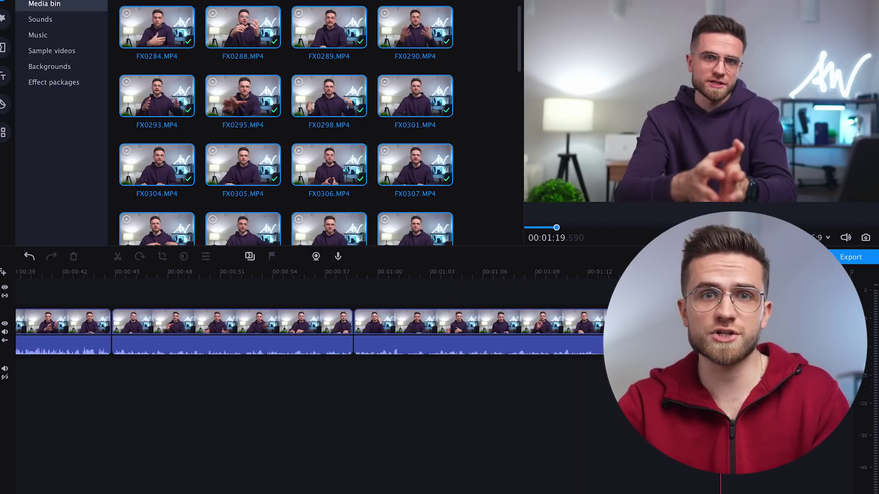
left_click(626, 272)
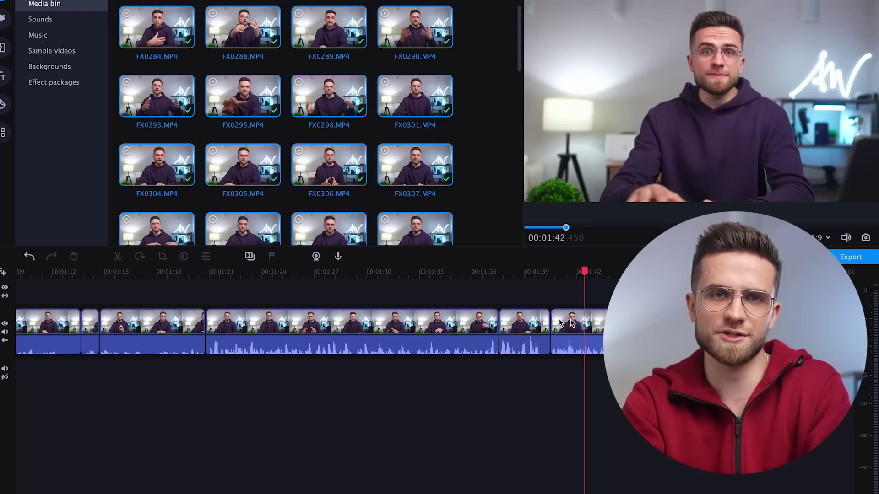
left_click(639, 325)
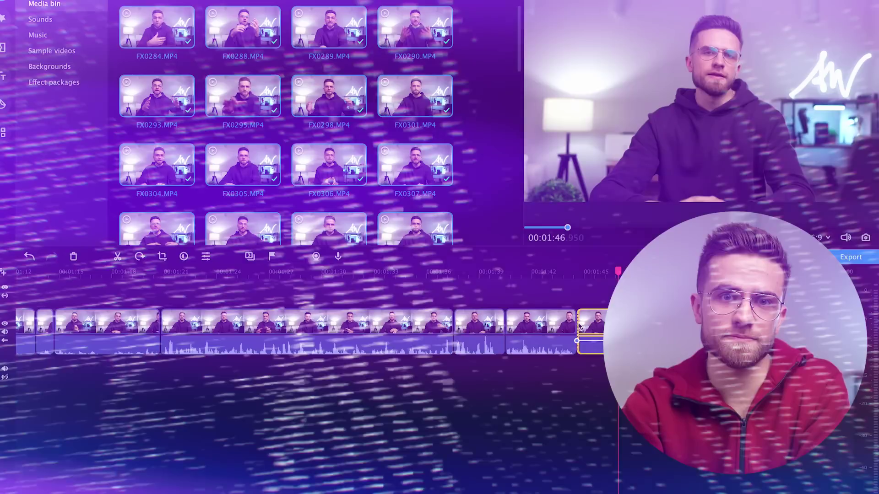
Delete the selected final clip and clear the timeline selection
key("Delete")
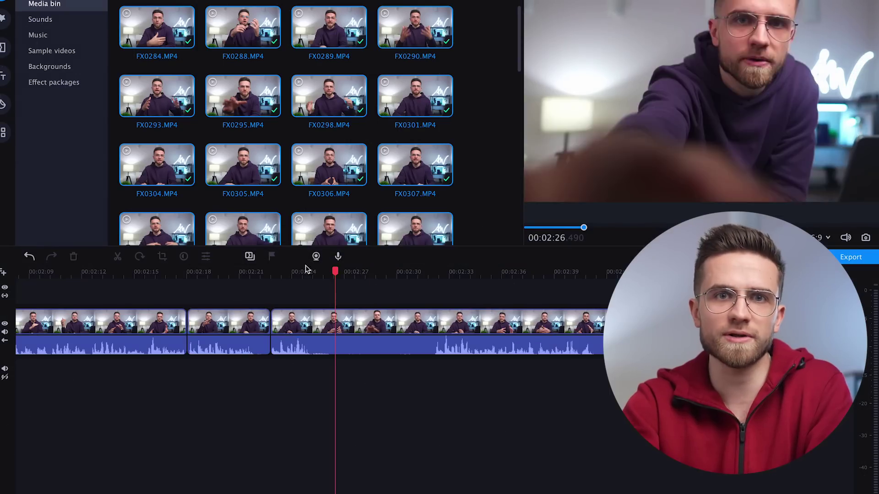
left_click(308, 270)
left_click(316, 323)
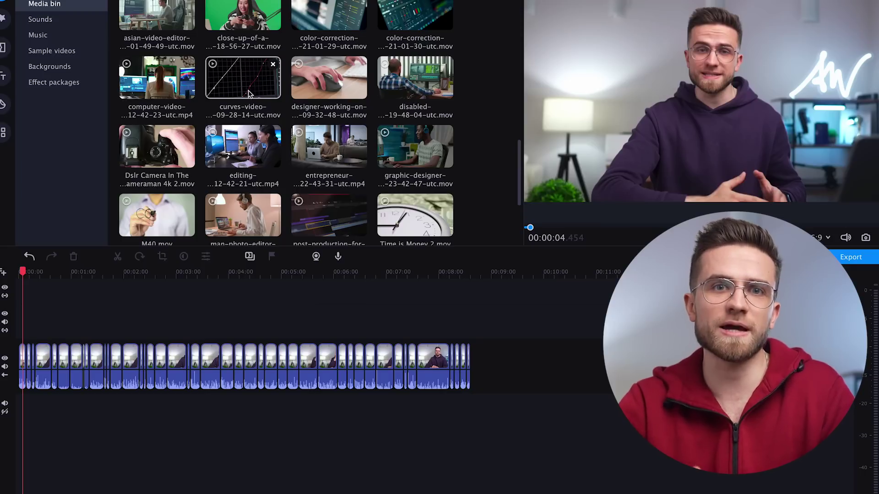
Place the designer B-roll above the main track at 00:00:20, followed by the entrepreneur clip
left_click_drag(312, 96, 37, 323)
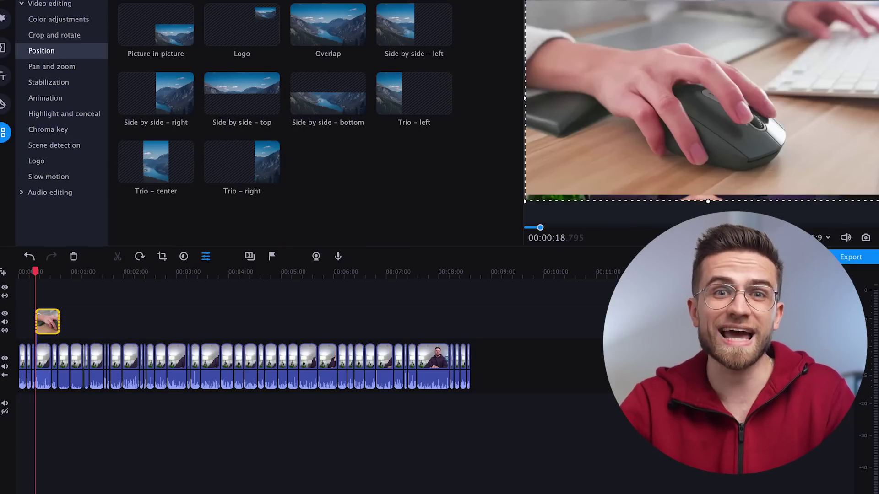
scroll(311, 366, "up", 5)
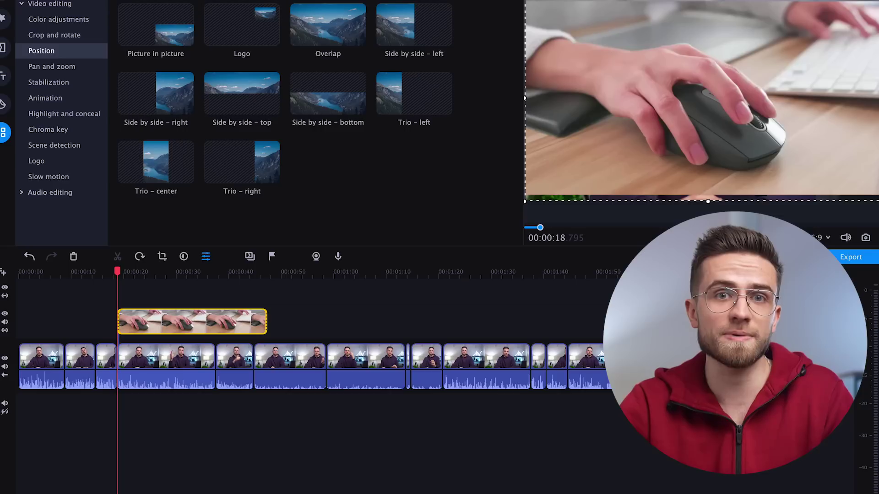
left_click_drag(130, 328, 154, 327)
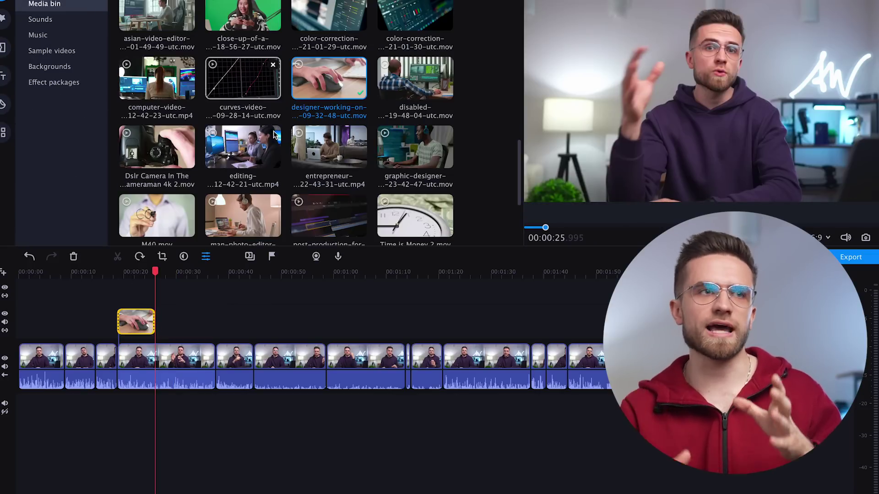
scroll(273, 134, "down", 3)
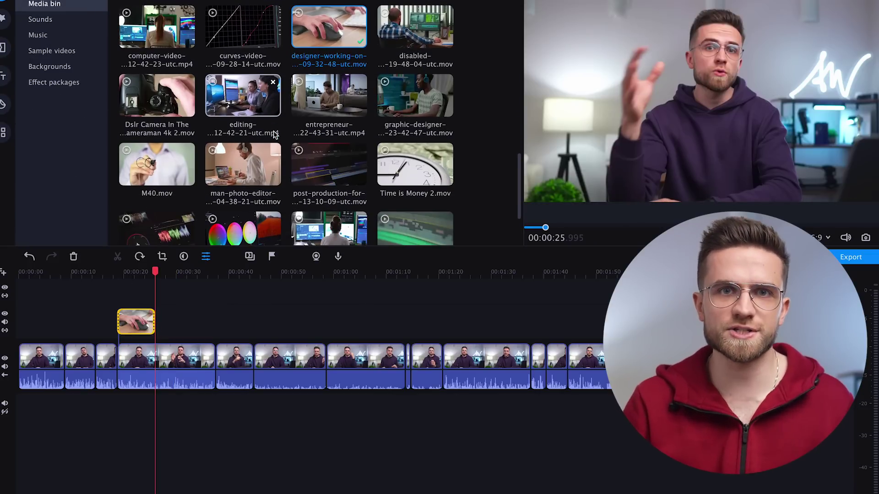
left_click_drag(337, 98, 167, 326)
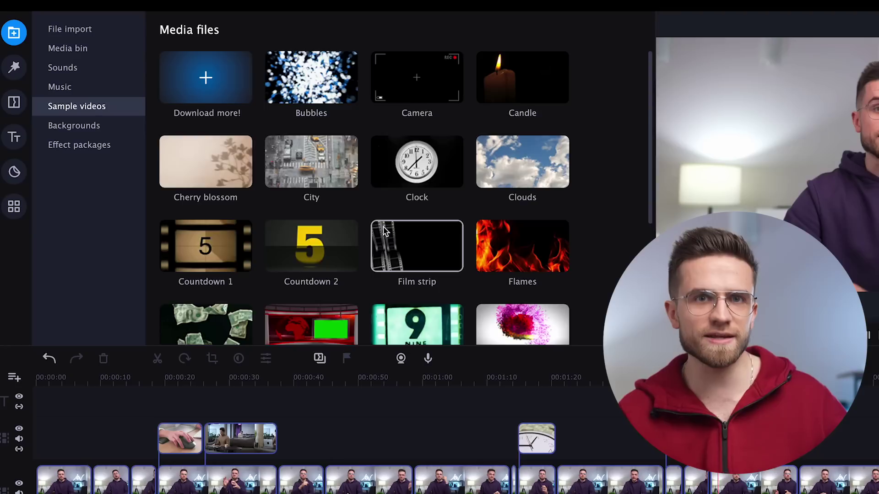
scroll(383, 226, "down", 4)
Browse the built-in backgrounds, then the available and installed effect packages
scroll(383, 226, "up", 3)
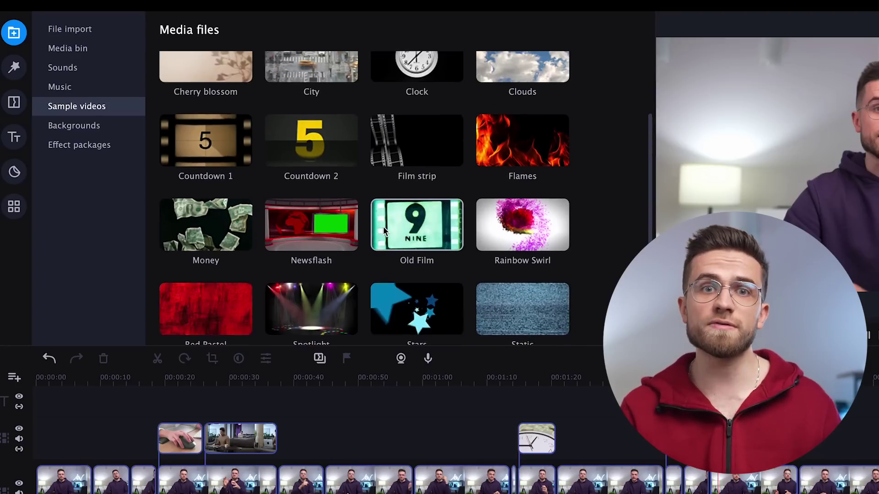
left_click(112, 131)
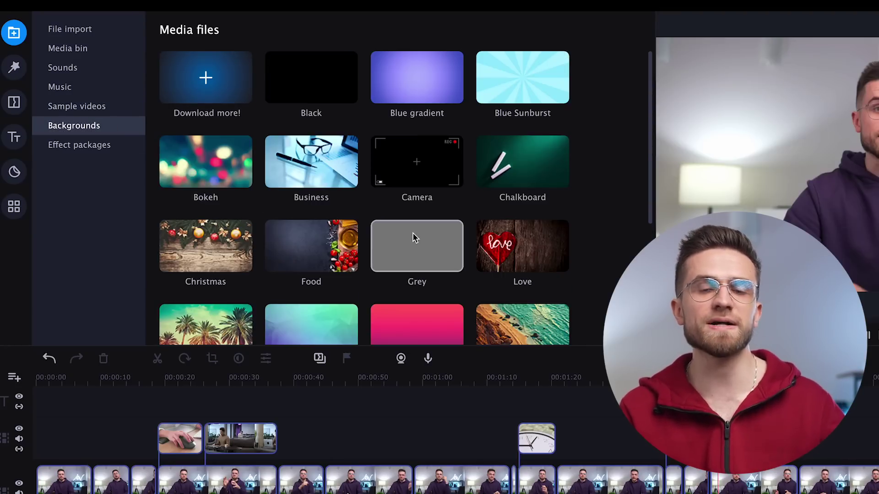
scroll(413, 236, "down", 3)
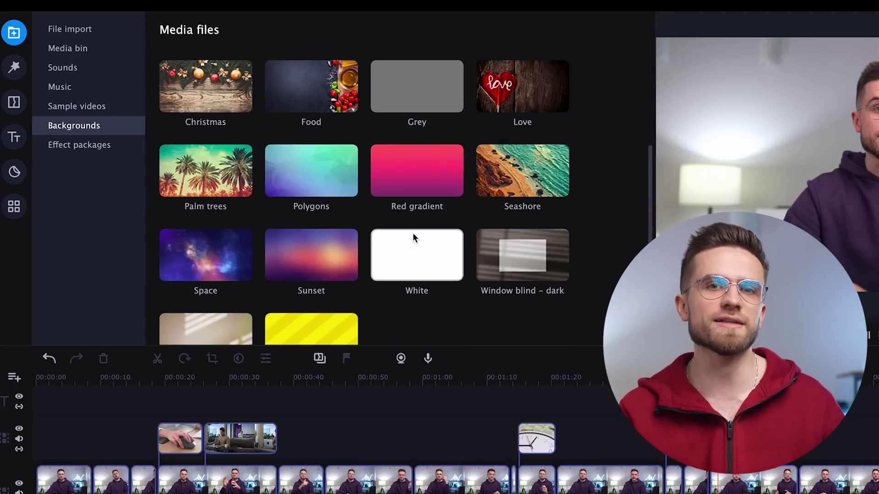
left_click(89, 150)
scroll(480, 263, "down", 8)
scroll(481, 268, "down", 10)
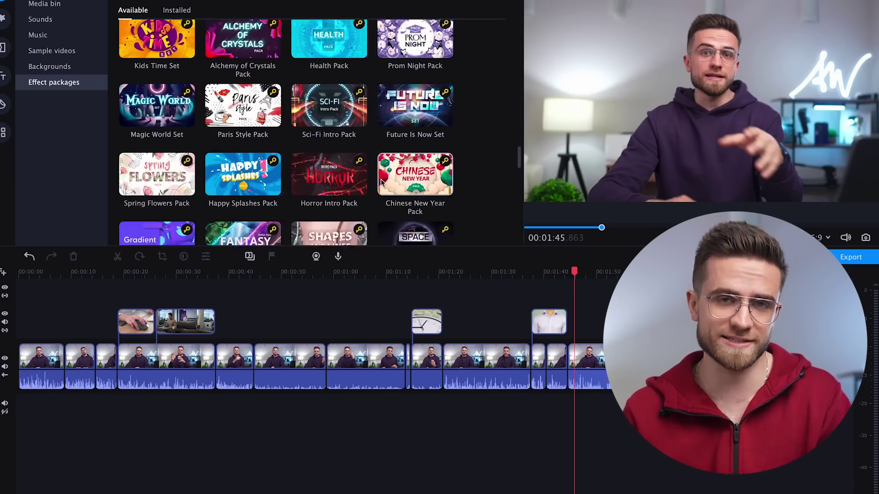
scroll(381, 181, "down", 12)
scroll(381, 182, "up", 20)
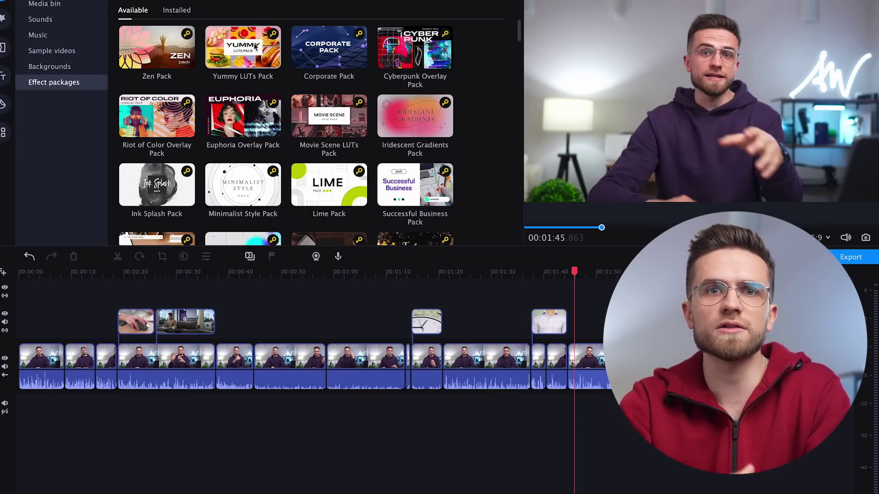
left_click(186, 15)
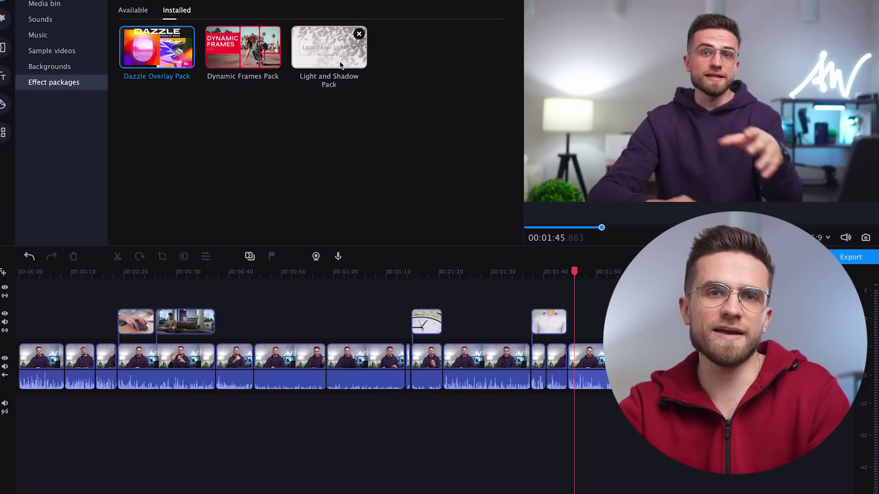
Browse the built-in sample videos and pick the Willow sample
left_click(68, 71)
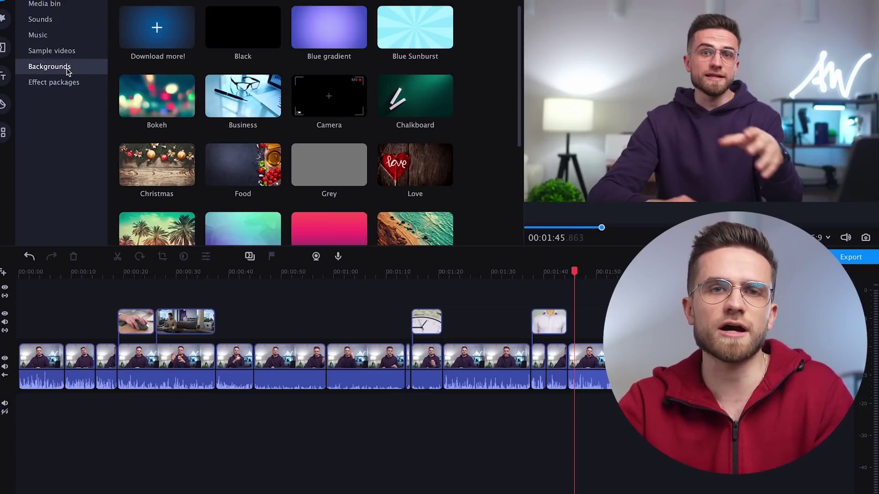
left_click(64, 52)
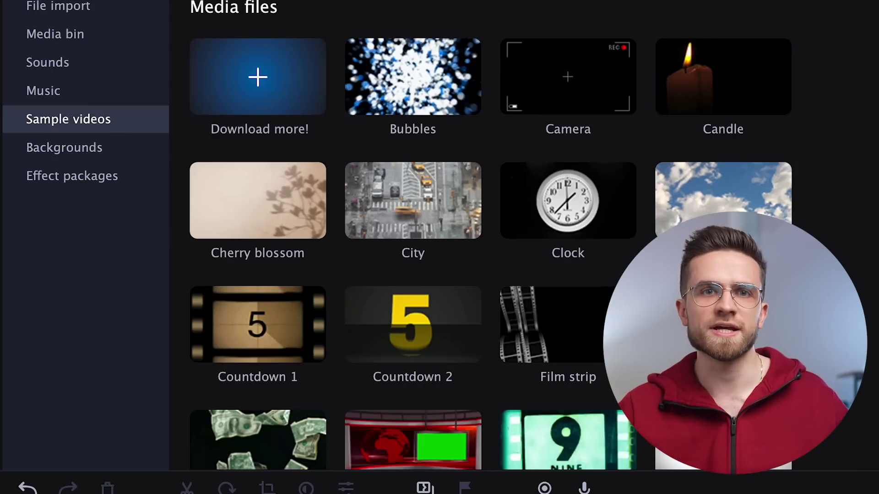
scroll(614, 261, "down", 2)
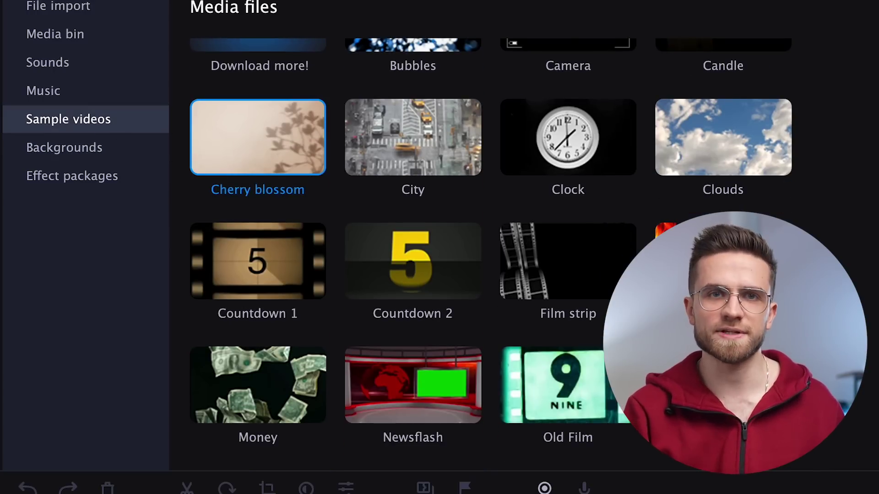
scroll(870, 254, "down", 5)
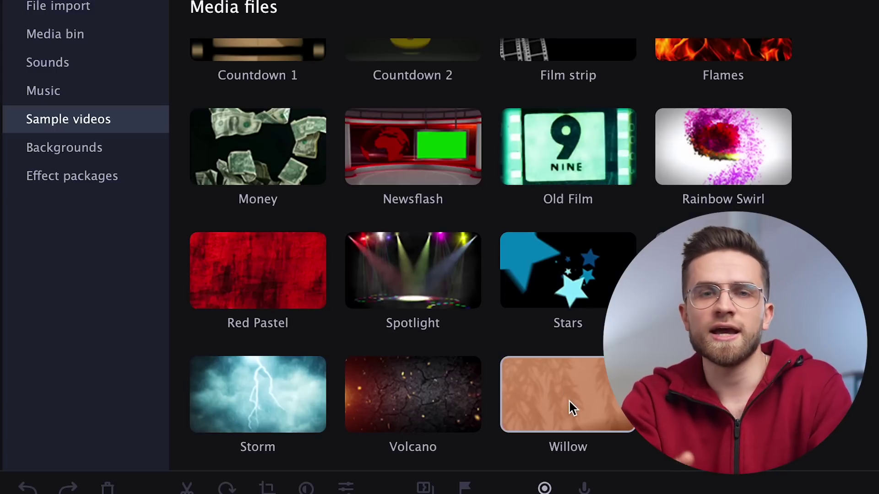
left_click(569, 399)
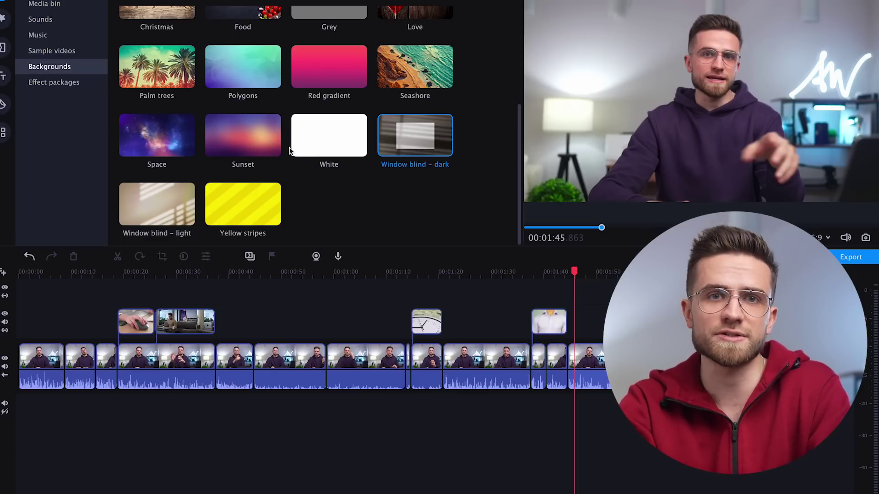
Look through the Opening and Dynamic frames title collections
left_click(6, 77)
scroll(290, 150, "down", 2)
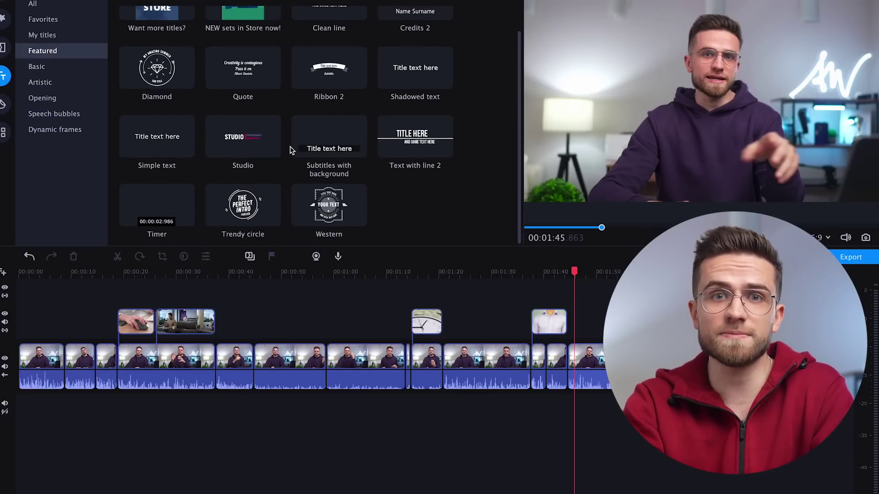
left_click(95, 101)
left_click(84, 127)
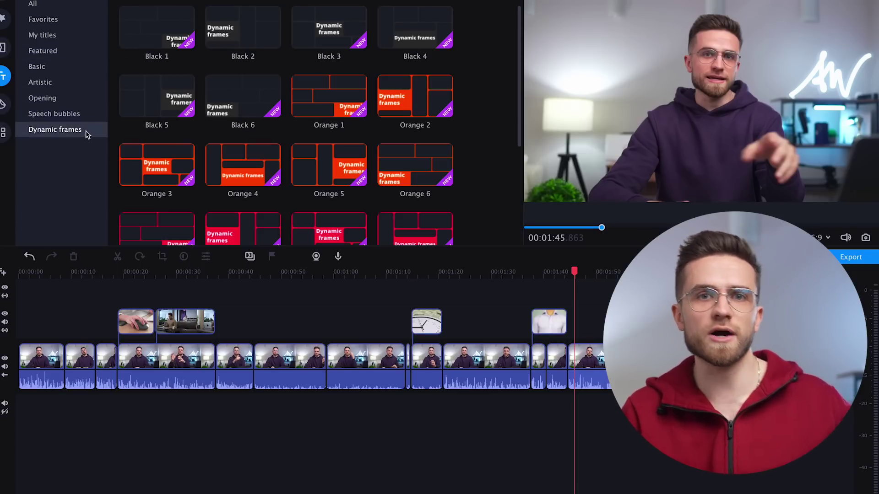
scroll(128, 151, "down", 5)
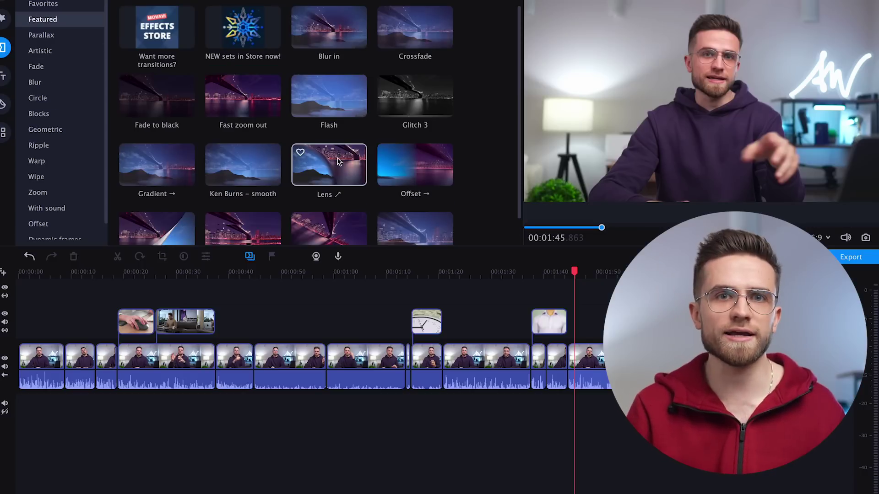
scroll(290, 128, "down", 1)
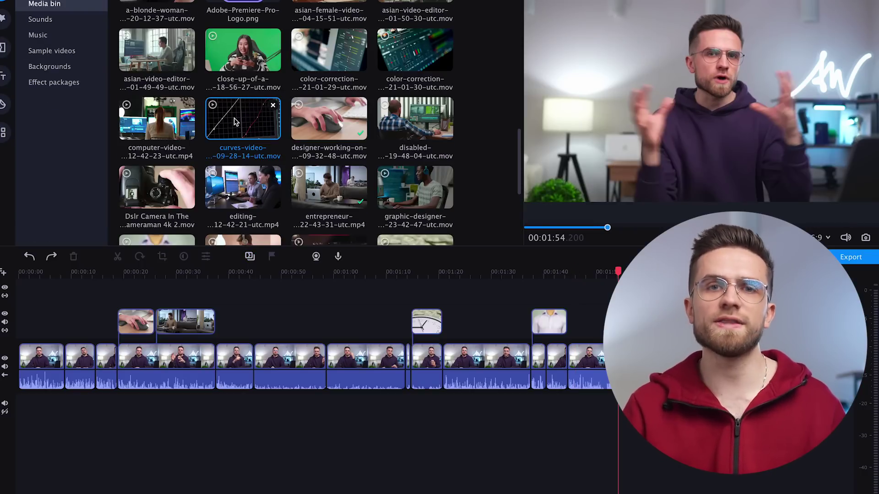
Put the curves B-roll clip on the overlay track near 01:58 and detach its audio
left_click_drag(234, 120, 640, 321)
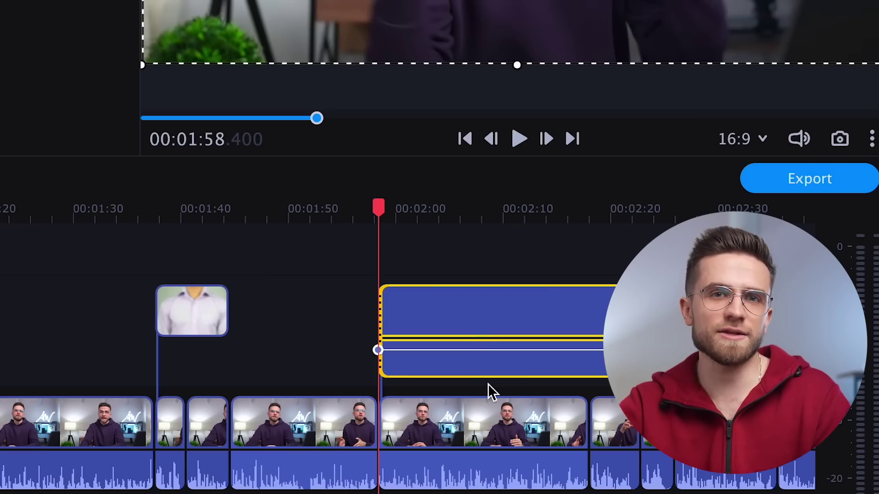
left_click(520, 375)
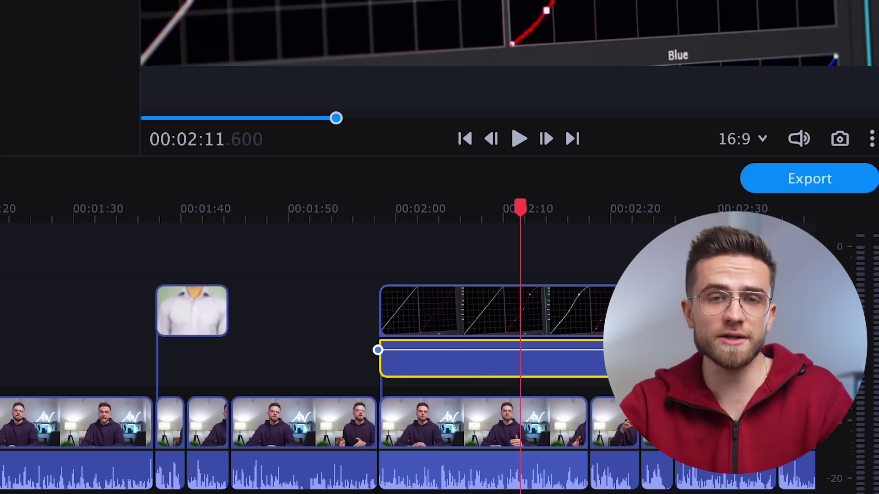
scroll(407, 348, "right", 5)
left_click(271, 295)
right_click(271, 295)
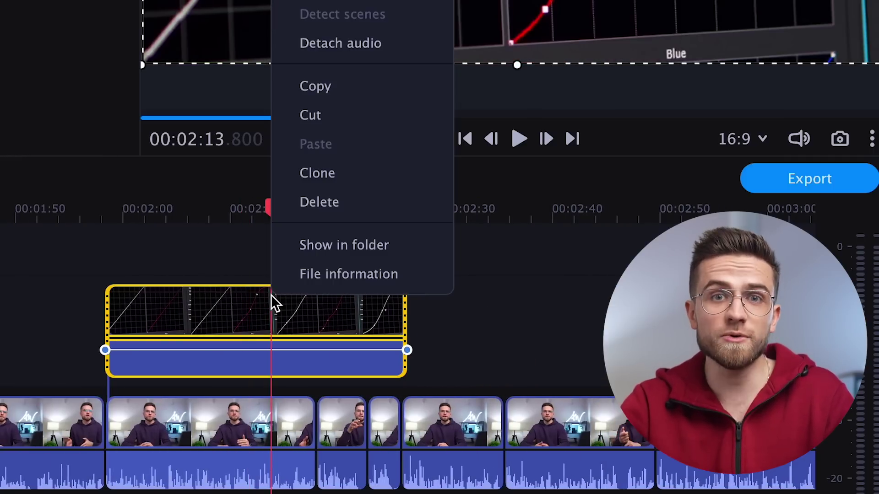
left_click(379, 45)
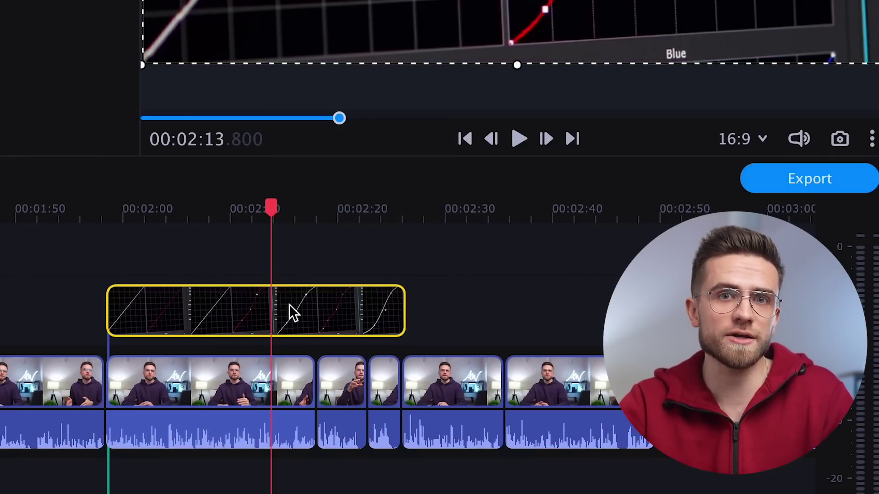
left_click(235, 211)
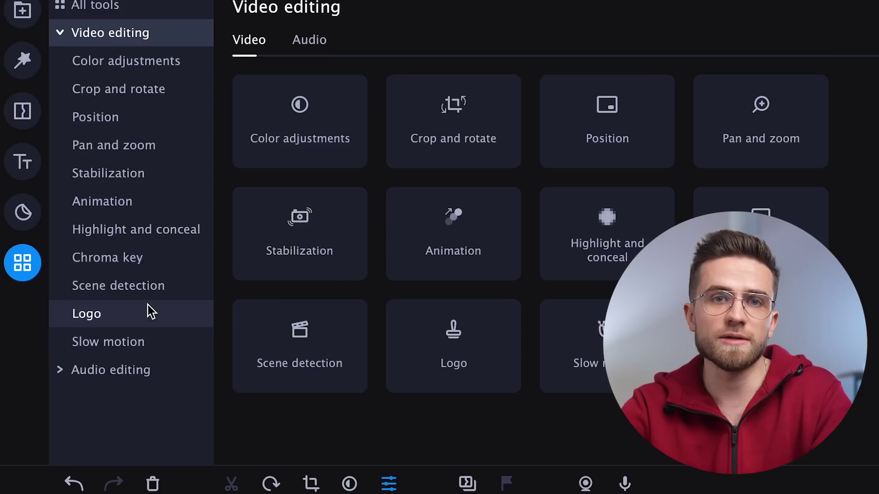
Scroll through all title presets, then drag the Editing Mistakes title clip longer on the timeline
left_click(16, 71)
left_click(21, 110)
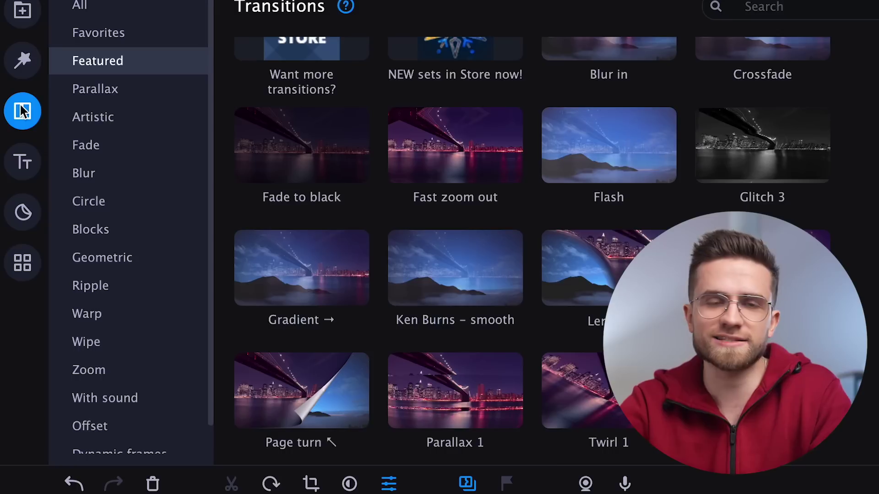
left_click(26, 157)
left_click(107, 28)
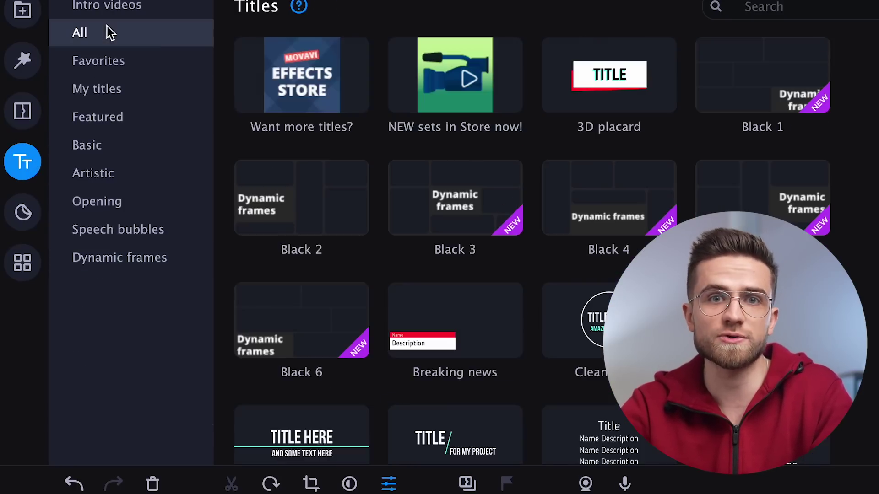
scroll(474, 262, "down", 10)
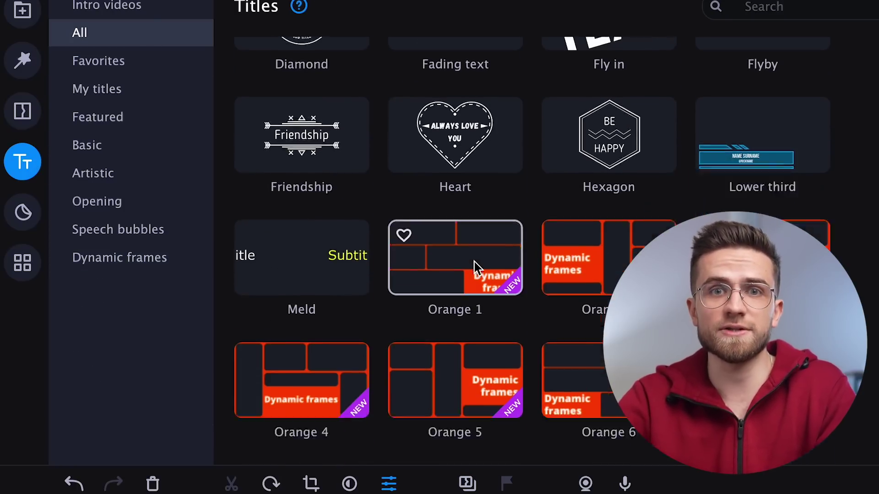
scroll(474, 262, "down", 5)
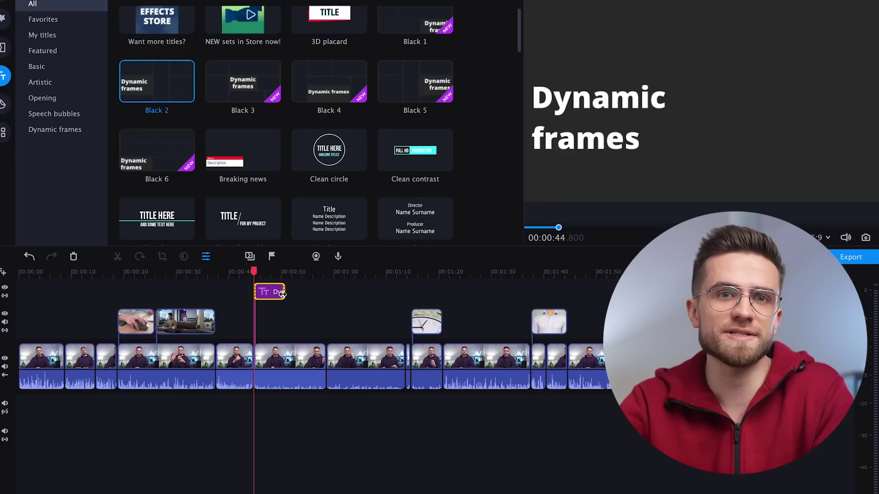
left_click_drag(288, 292, 326, 292)
left_click(291, 272)
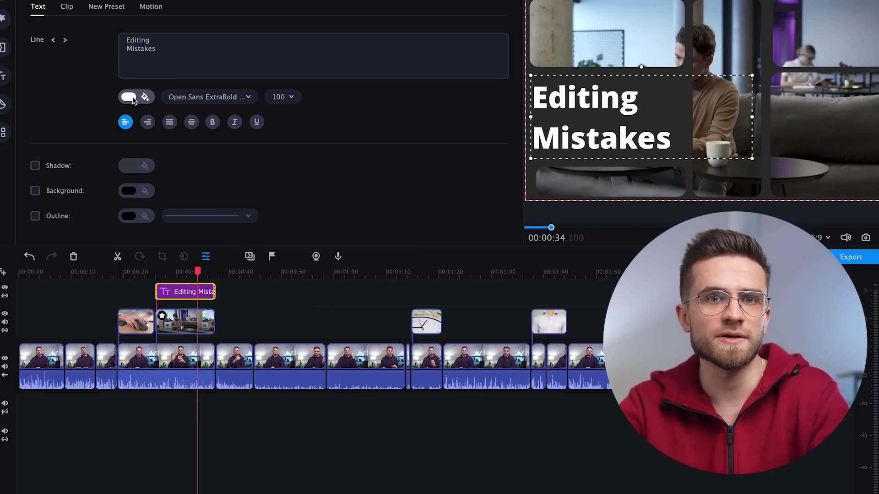
Try bright and dark green for the title text, then set it back to white
left_click(144, 97)
left_click(183, 187)
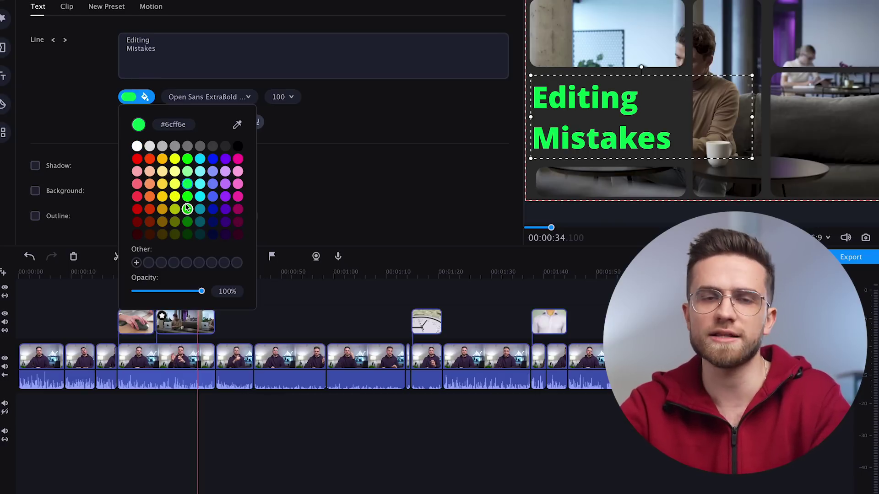
left_click(187, 208)
left_click(155, 146)
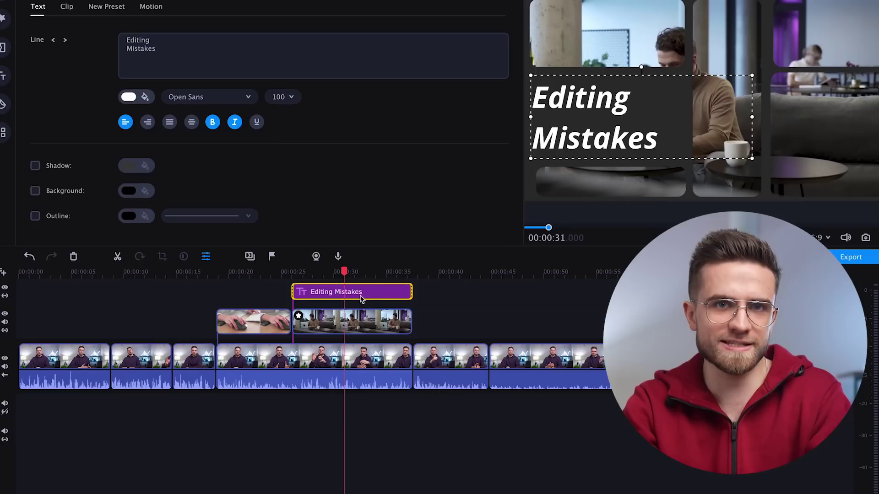
Save the Editing Mistakes title's style as the new preset Black 2_01
left_click(355, 322)
left_click(353, 296)
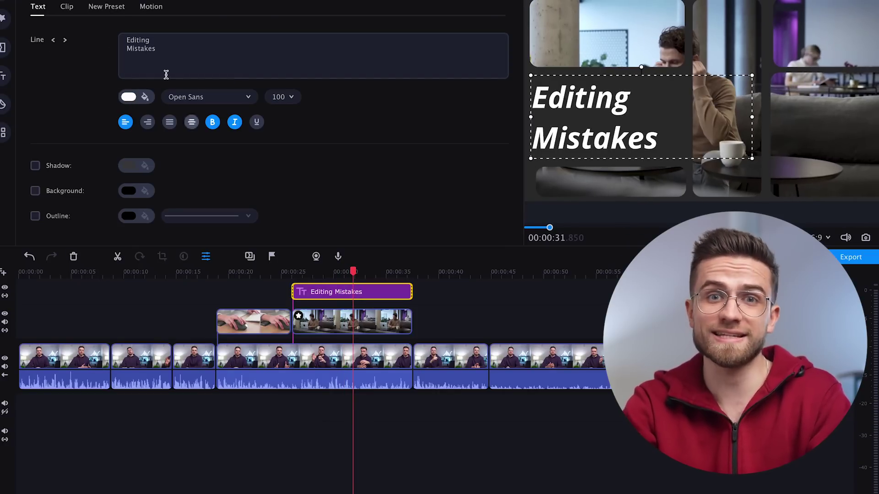
left_click(116, 13)
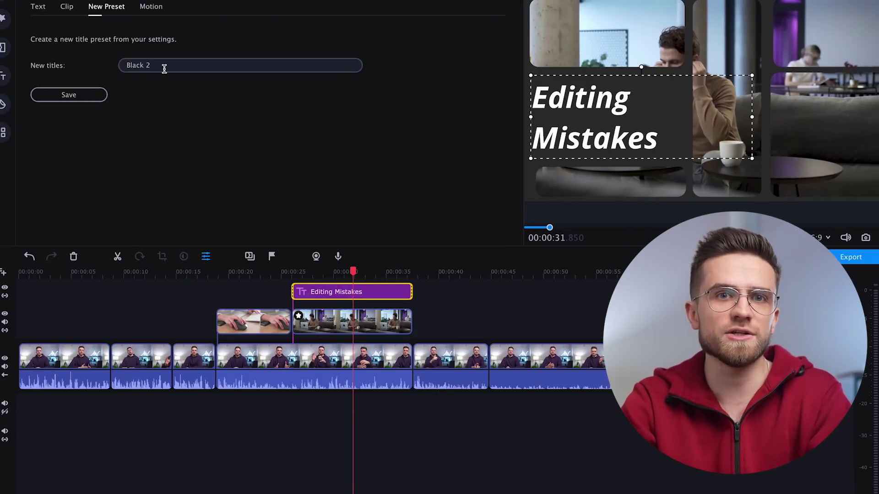
left_click(88, 96)
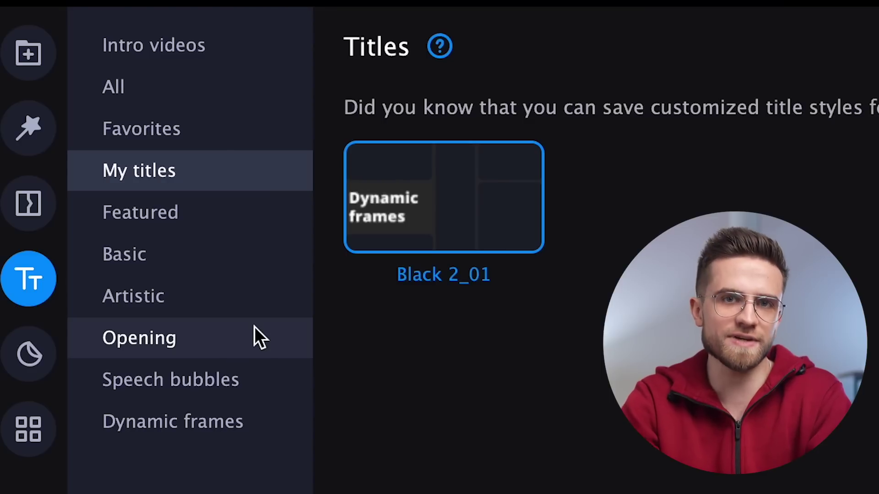
mouse_move(366, 247)
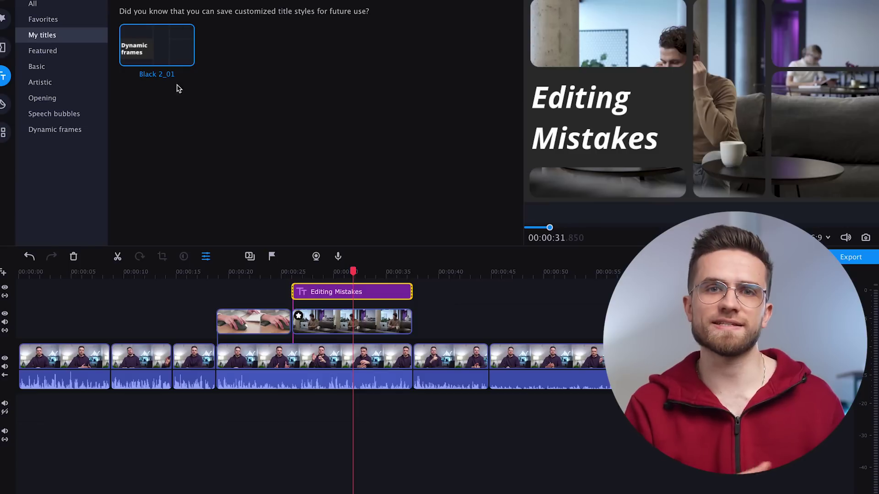
Add a second title from the Black 2_01 preset, edit and apply its text, then open Export
left_click_drag(154, 52, 508, 313)
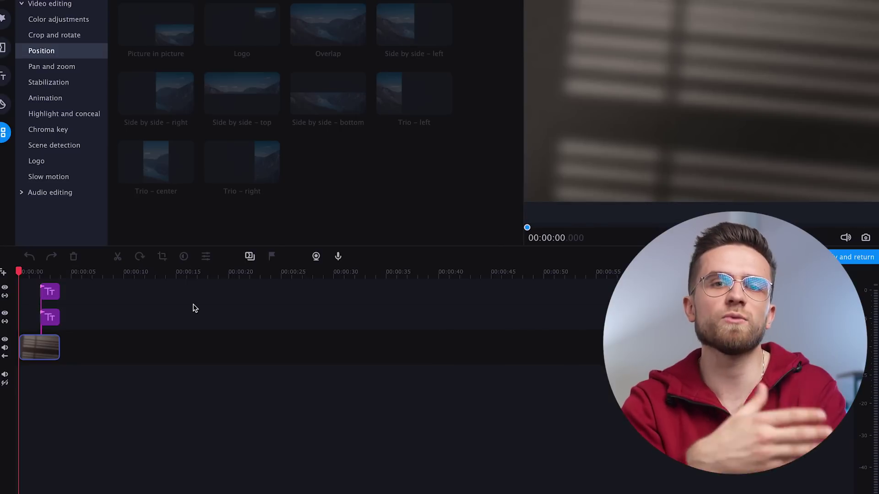
left_click(50, 273)
double_click(52, 318)
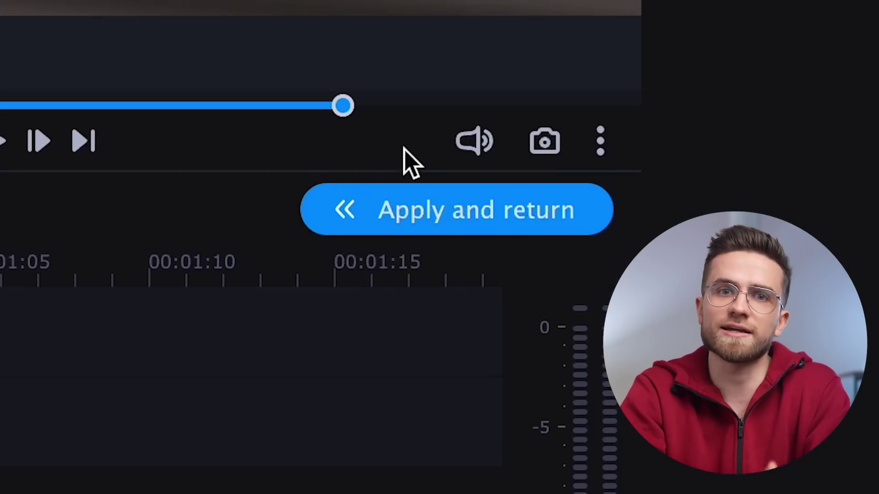
left_click(414, 224)
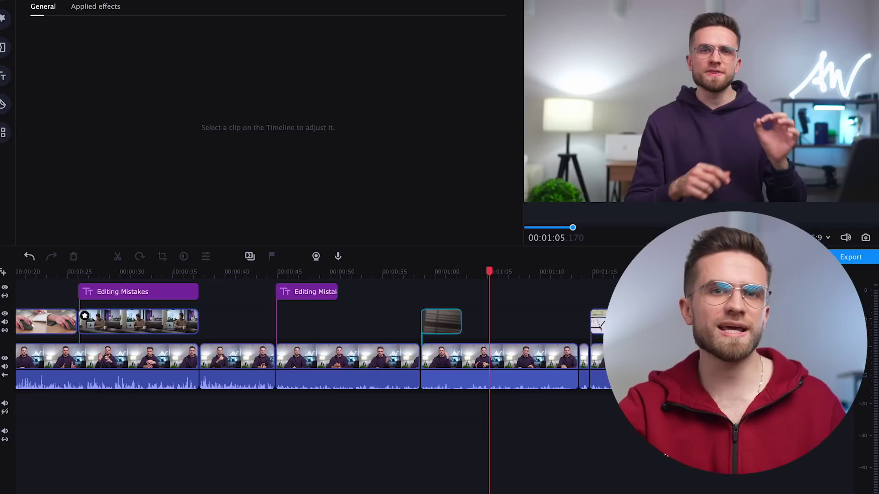
left_click(609, 270)
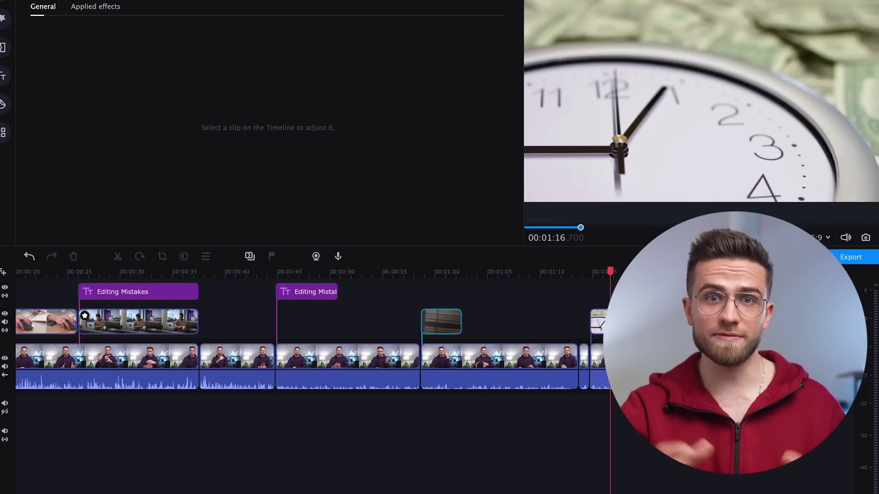
left_click(850, 257)
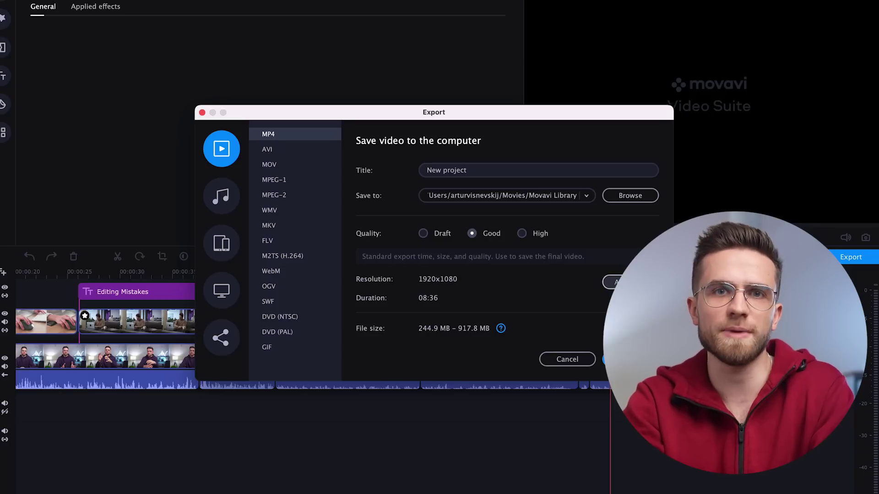
In advanced export settings choose 23.98 fps, custom bitrate, H.264, 1920x1080 and 48000 Hz audio
left_click(612, 282)
left_click(448, 225)
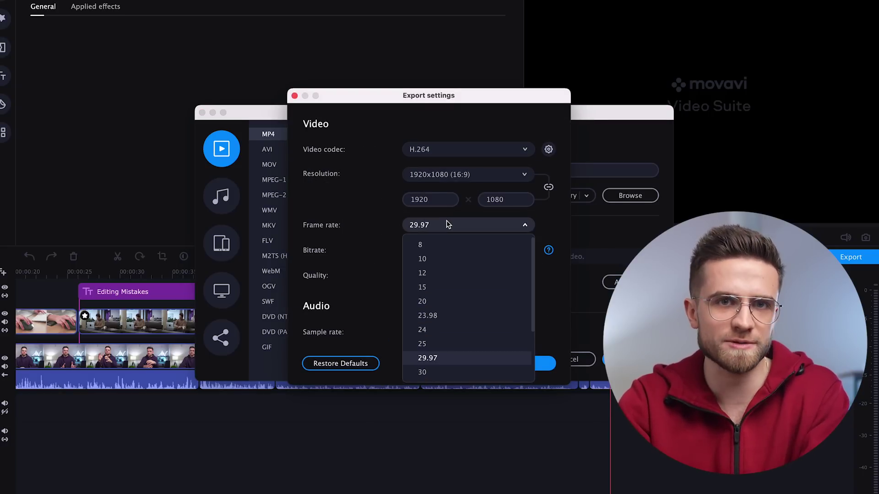
left_click(428, 315)
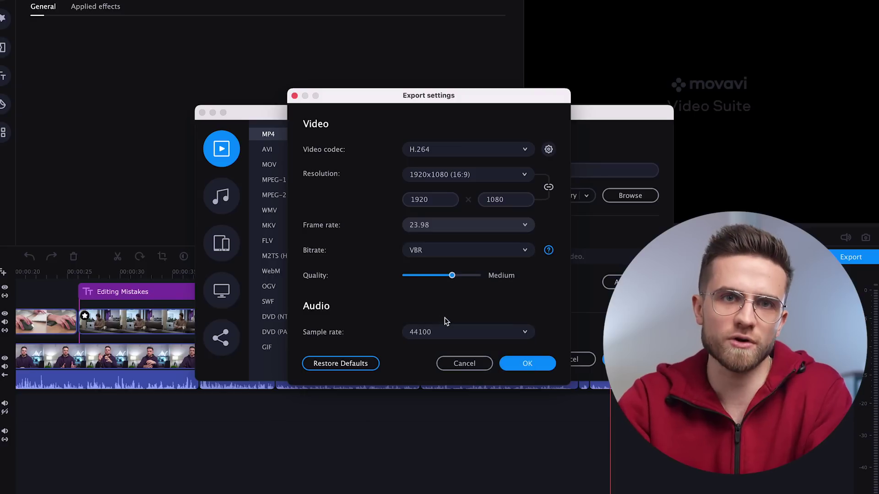
left_click(463, 247)
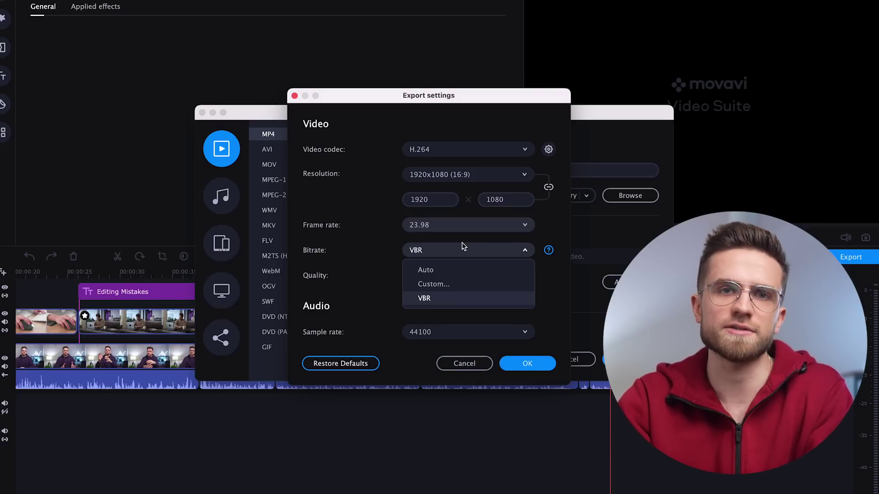
left_click(447, 281)
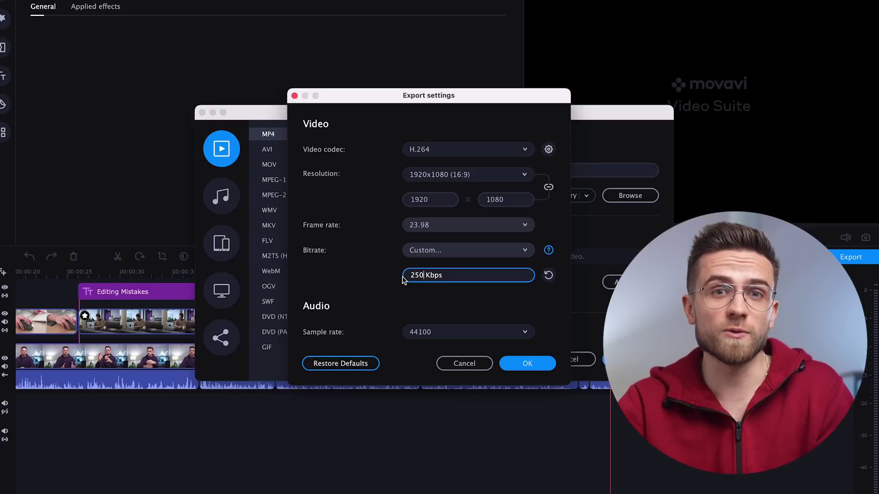
left_click(448, 149)
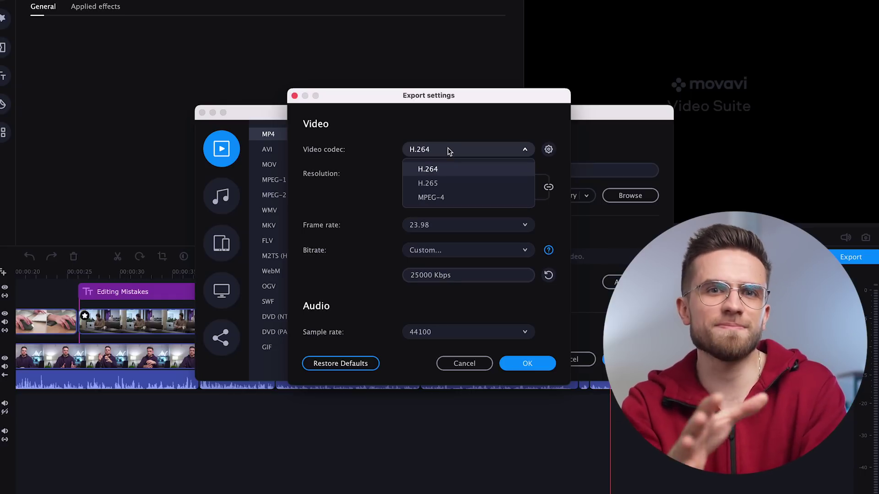
left_click(438, 176)
left_click(439, 176)
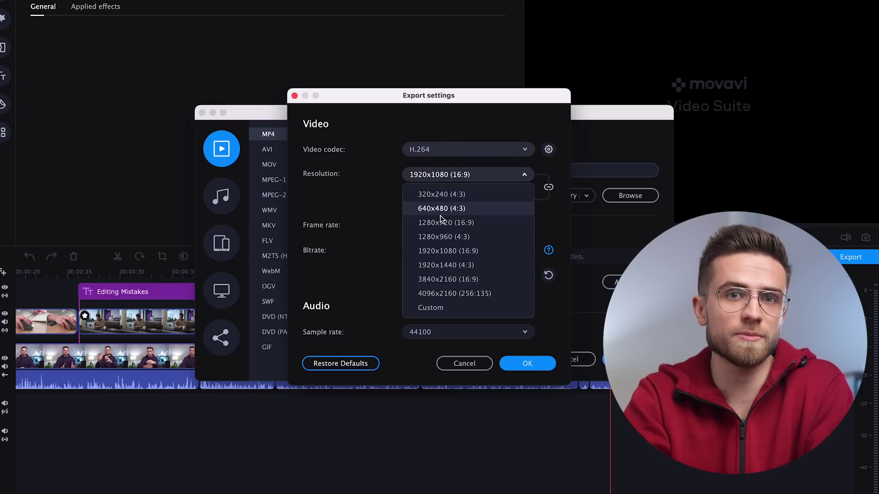
left_click(449, 253)
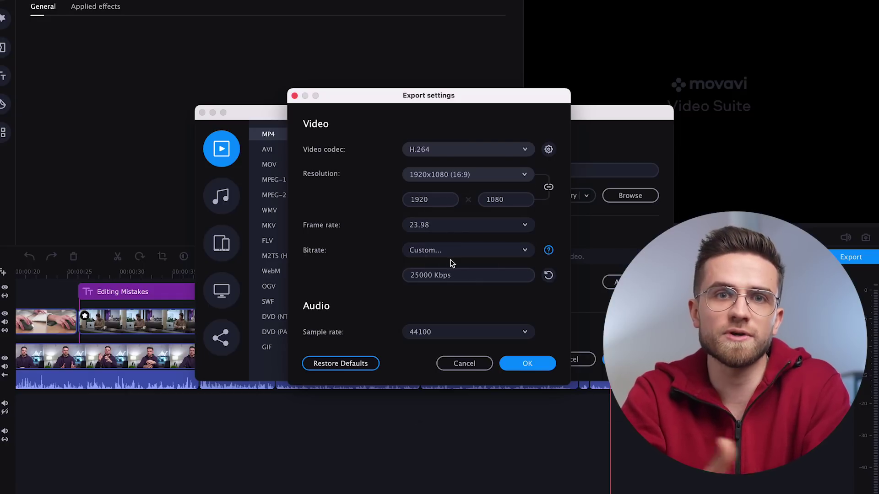
left_click(430, 333)
left_click(433, 451)
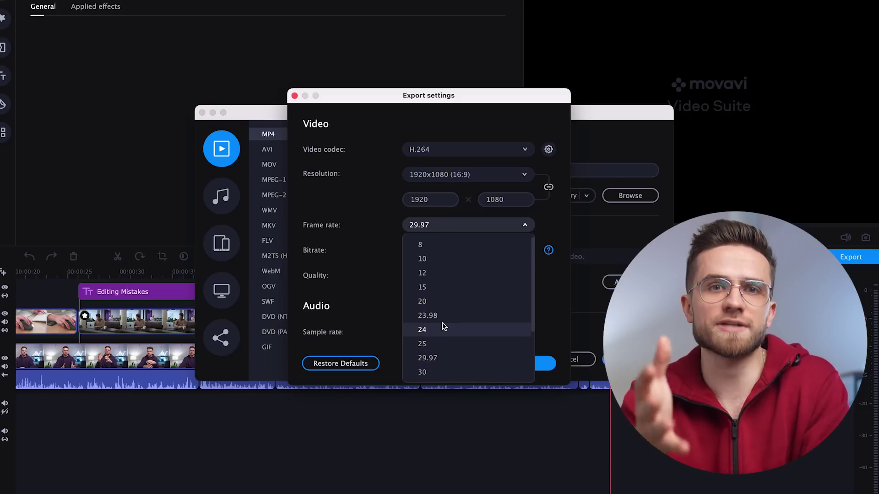
Re-select 23.98 fps and custom bitrate, confirm, and start exporting 'Editing Mistakes'
left_click(447, 316)
left_click(462, 250)
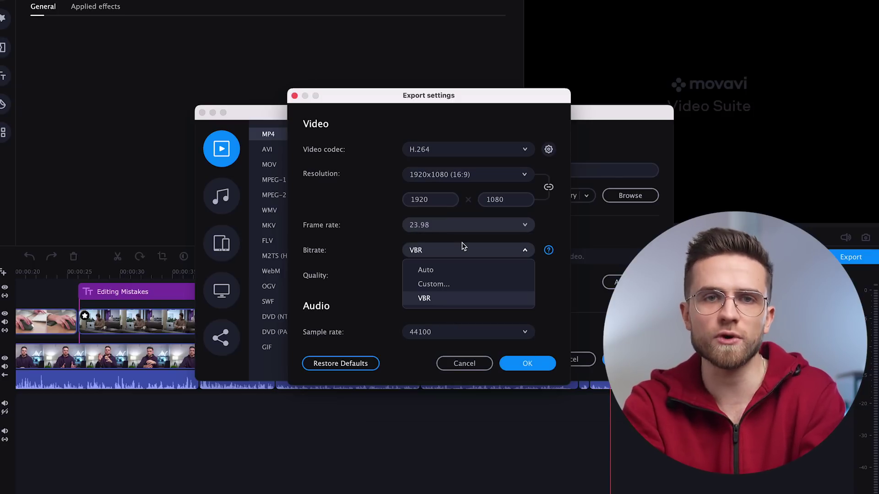
left_click(448, 280)
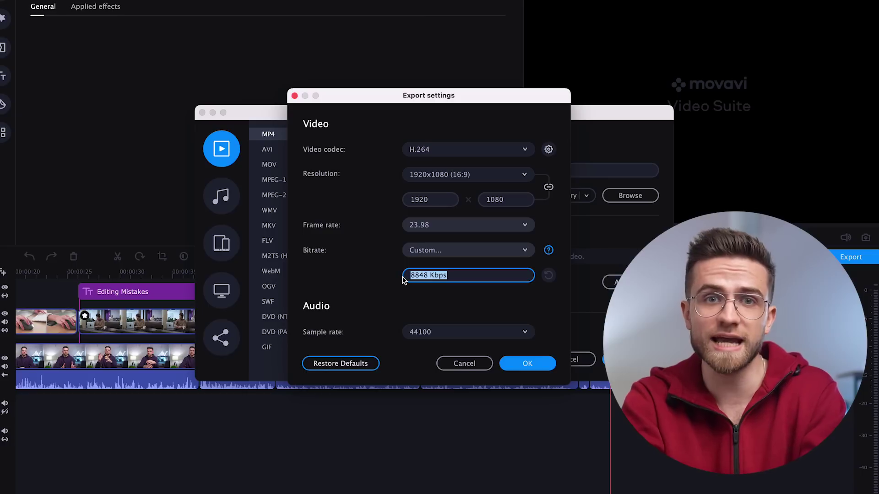
key("Return")
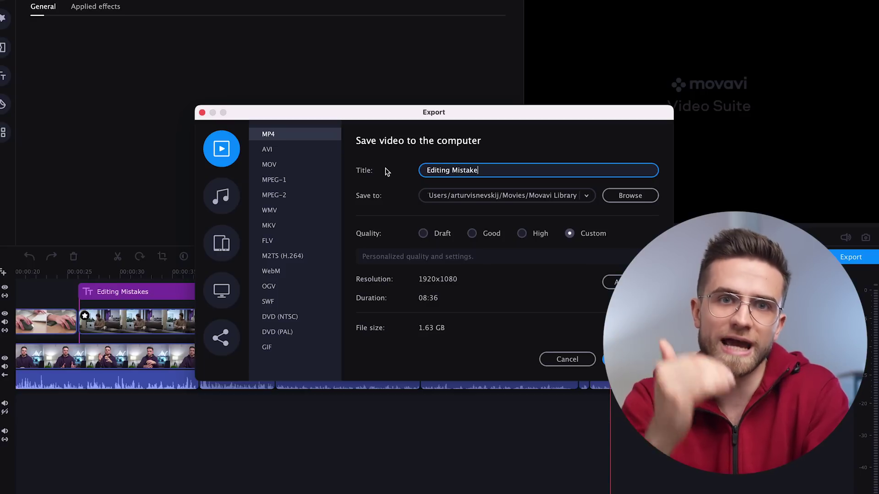
key("Return")
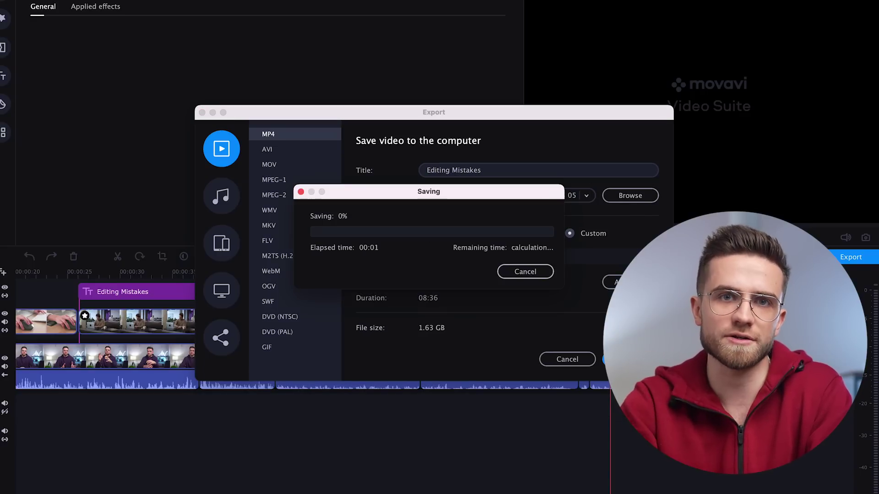